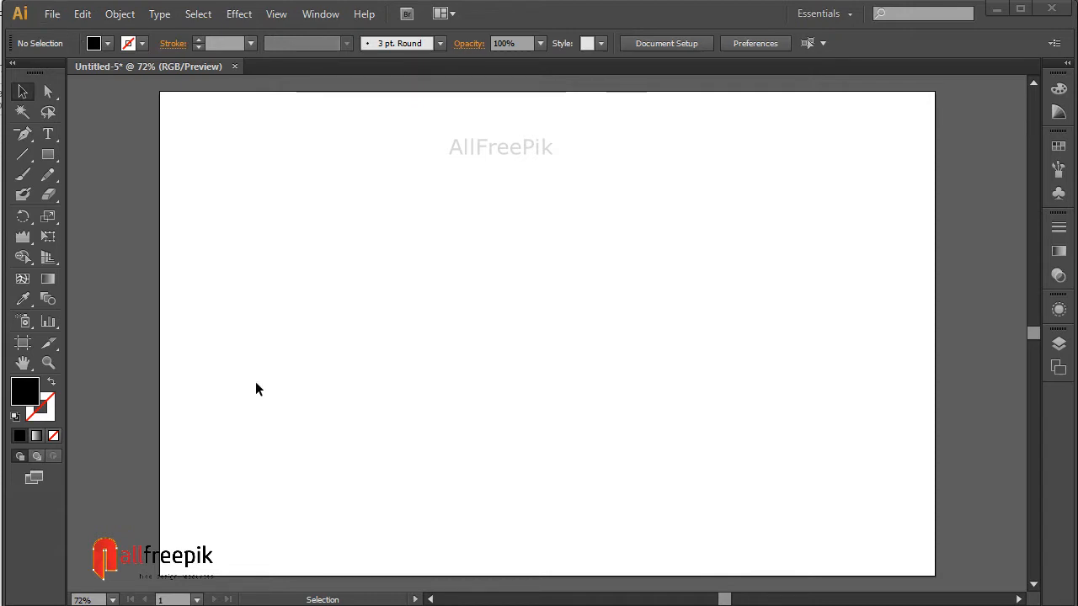
Set the fill colour to black (000000) and draw a rectangle across the artboard's full width, leaving white strips above and below.
double_click(27, 399)
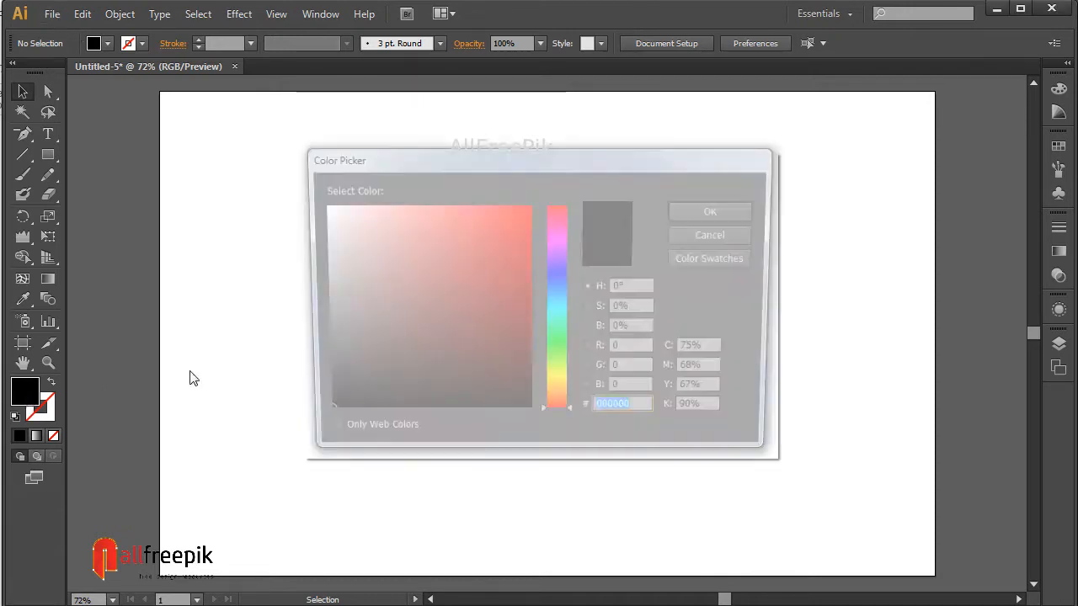
left_click_drag(553, 434, 551, 428)
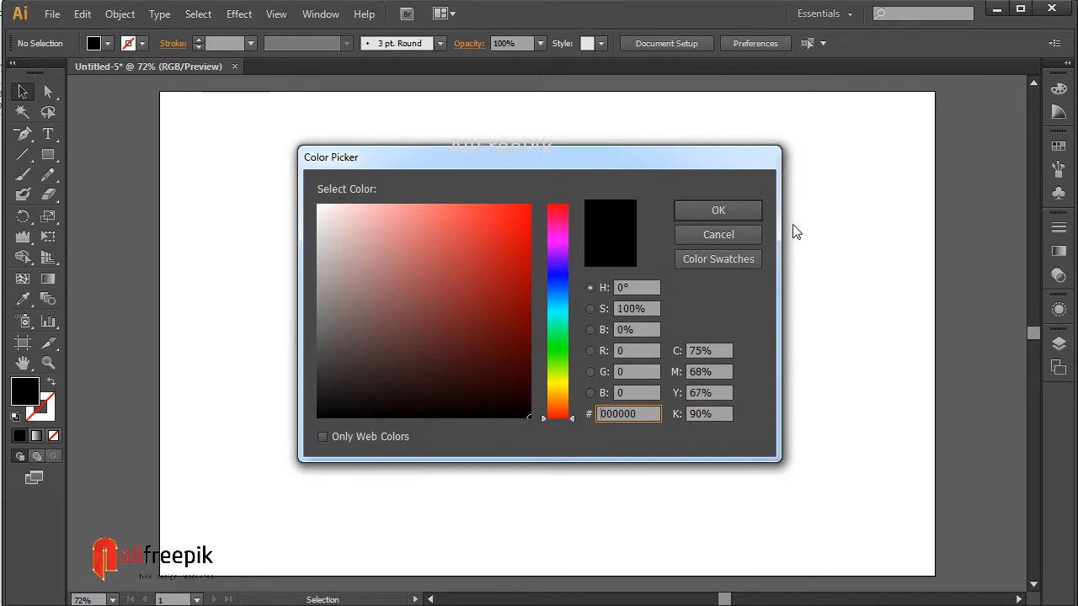
left_click(744, 213)
key("m")
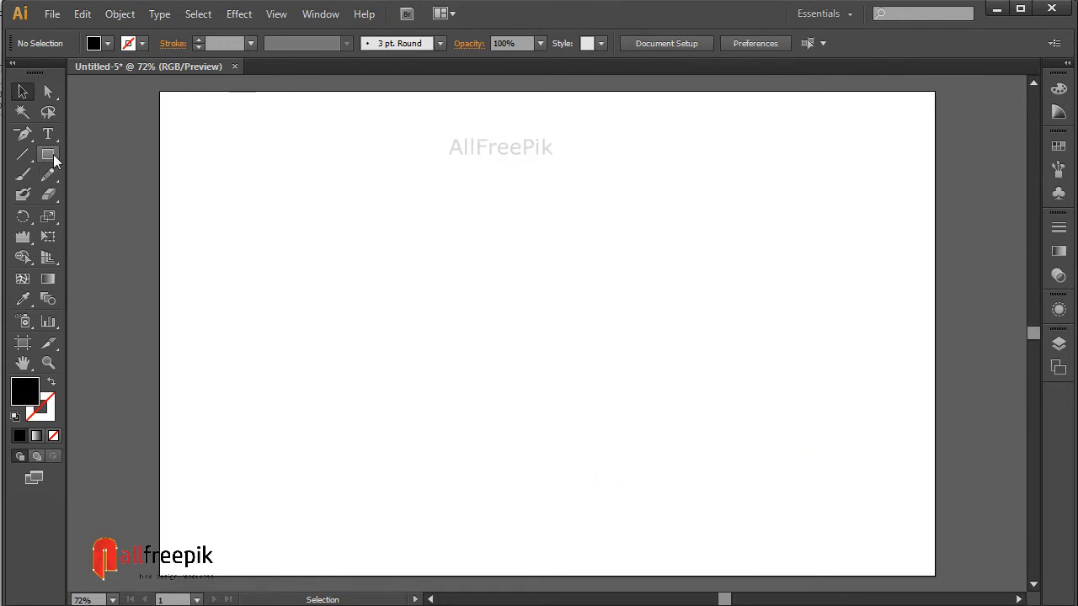
left_click_drag(160, 109, 935, 519)
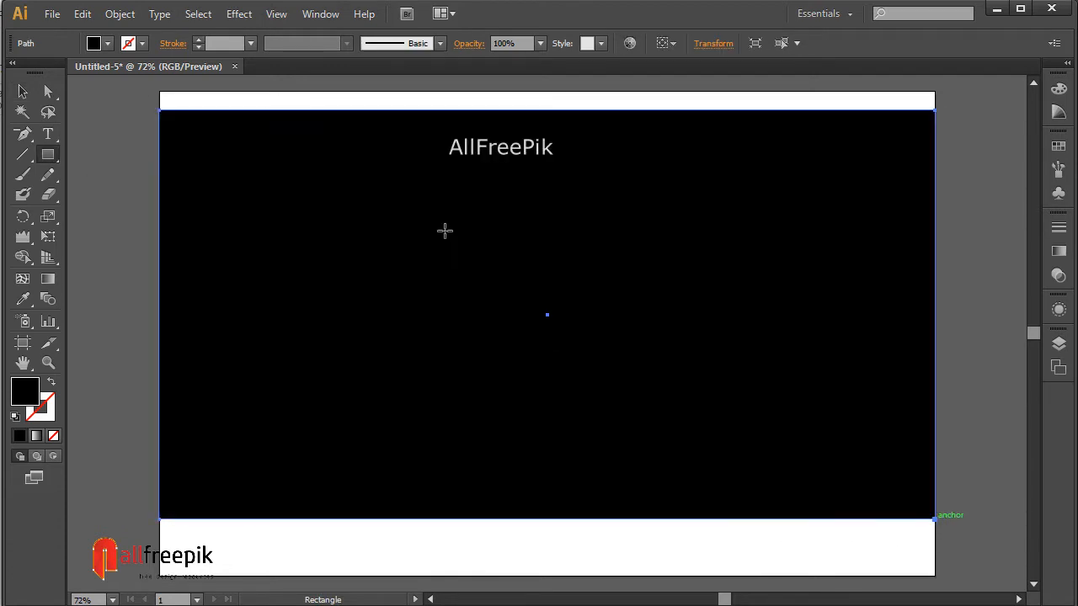
Select the black background rectangle and lock it.
left_click(28, 90)
left_click(295, 104)
left_click(306, 164)
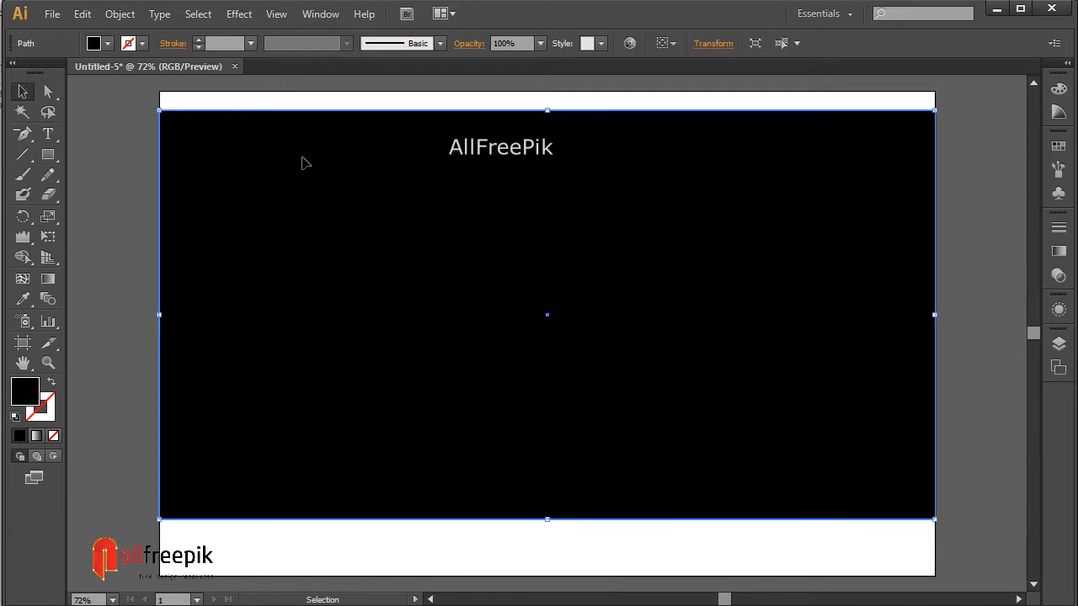
left_click(120, 15)
mouse_move(178, 114)
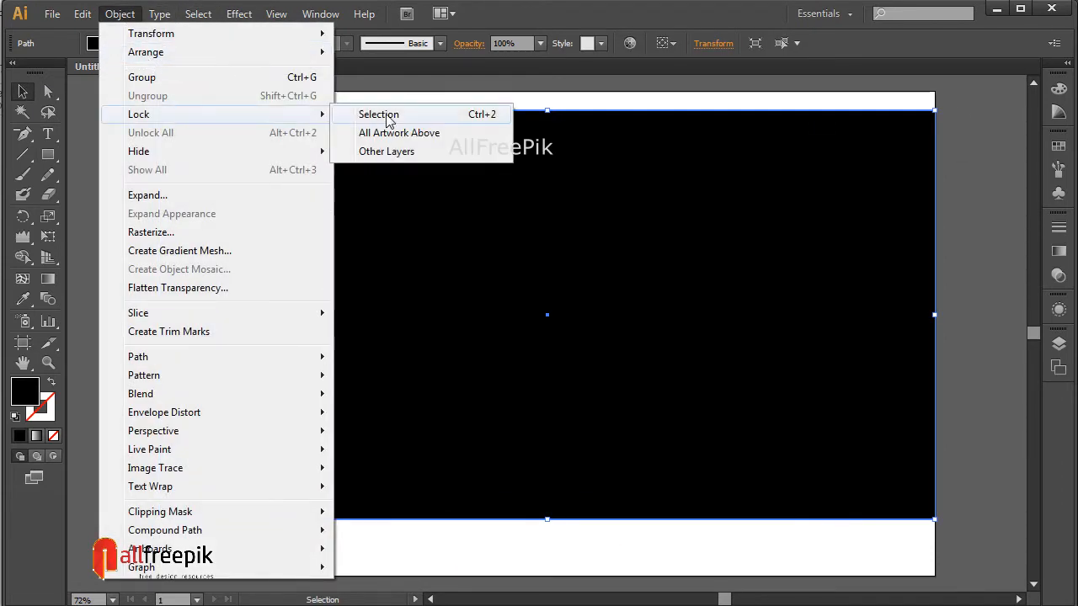
left_click(383, 113)
Open the Artistic_Ink brush library and choose the Ink Splats brush for the Paintbrush tool.
key("space")
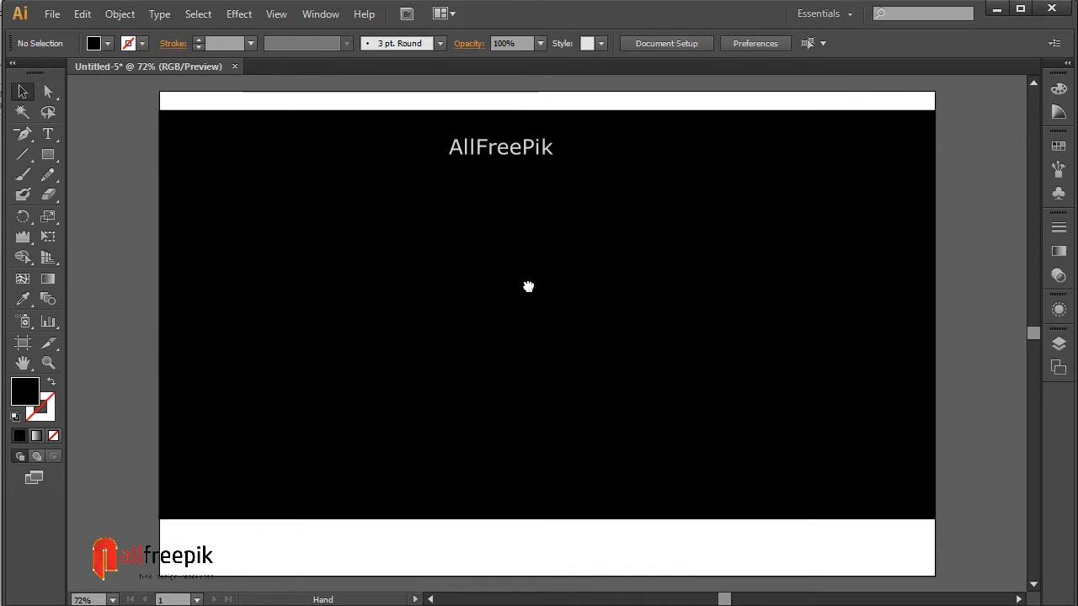
left_click_drag(528, 285, 521, 290)
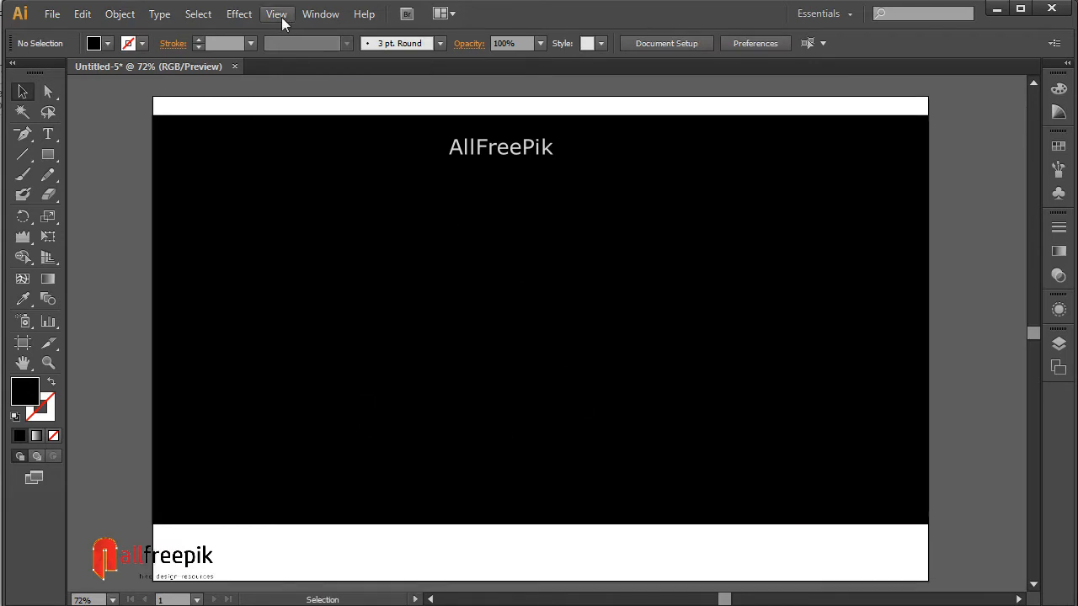
left_click(277, 15)
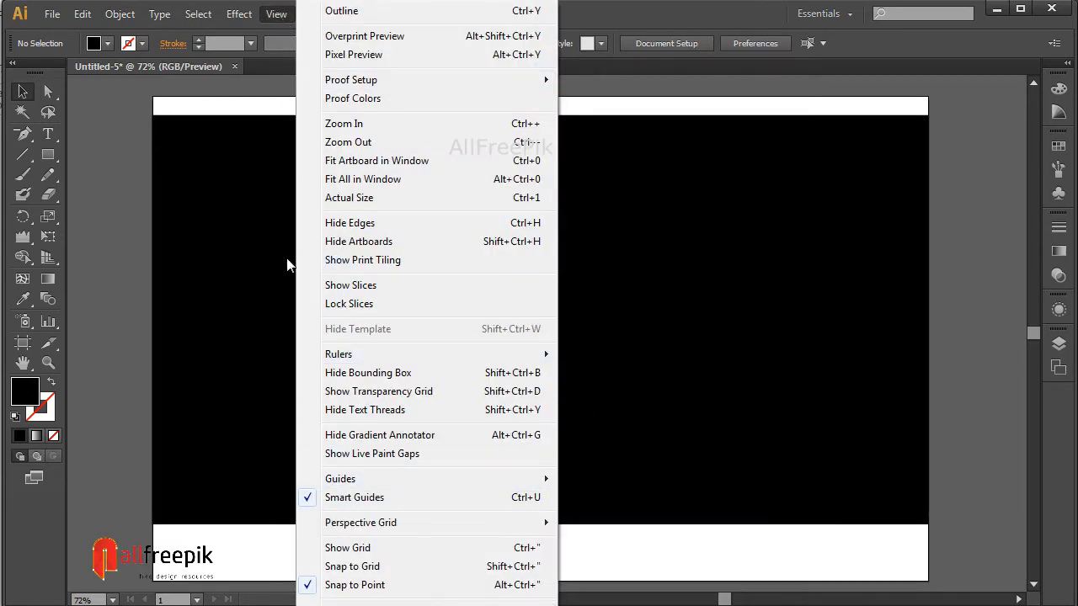
left_click(281, 19)
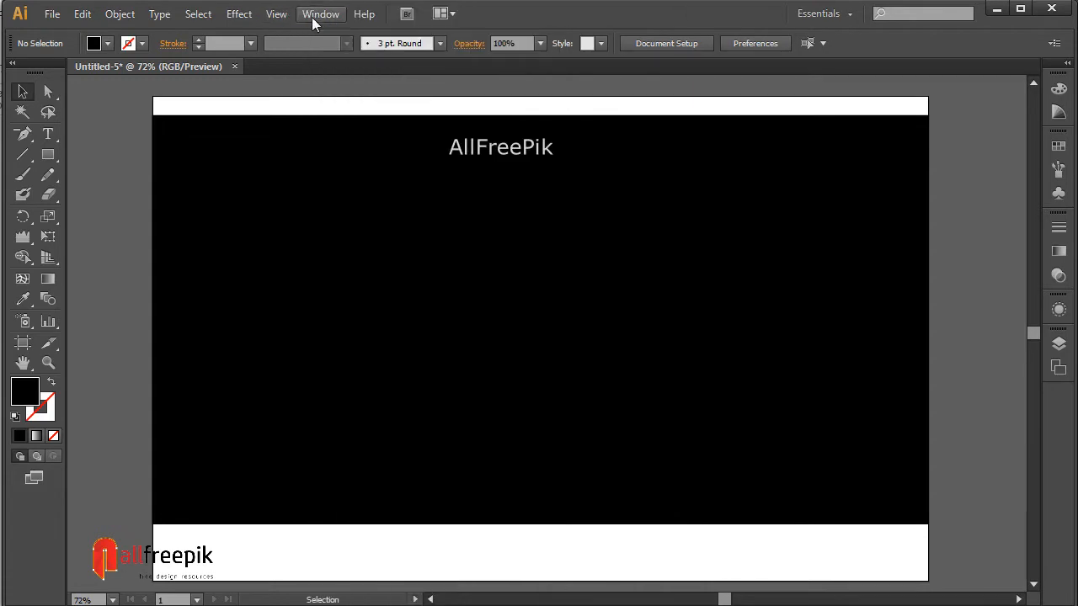
left_click(316, 18)
mouse_move(644, 512)
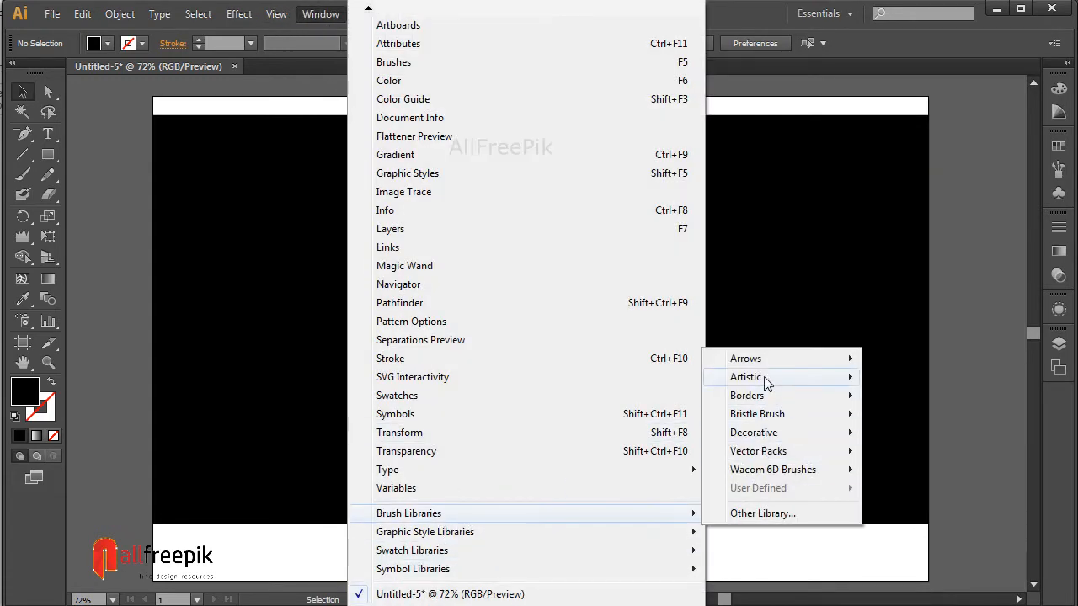
mouse_move(768, 383)
left_click(937, 413)
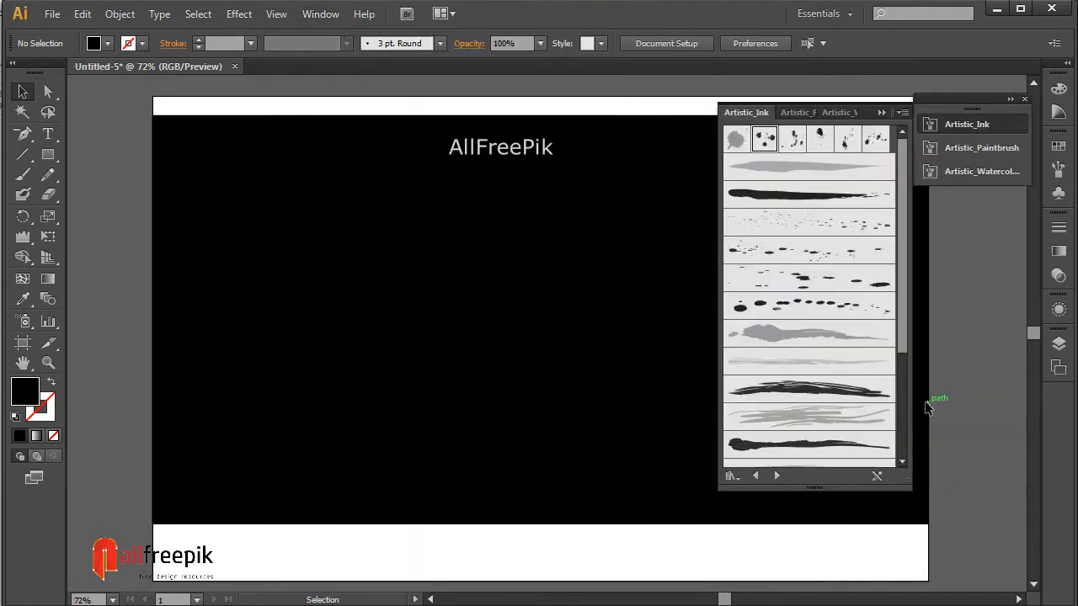
left_click(23, 174)
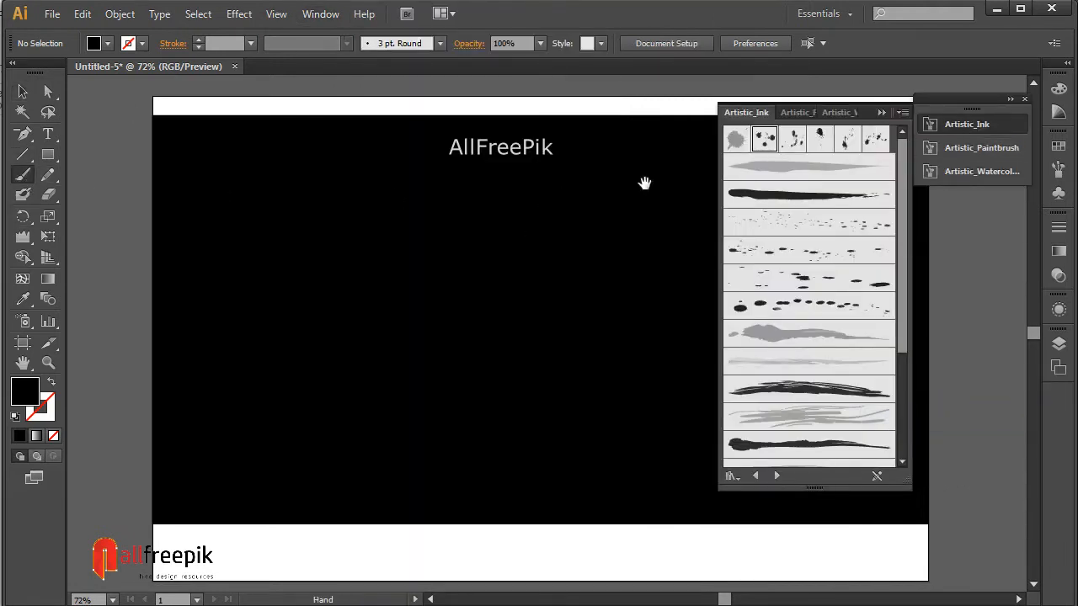
left_click(776, 144)
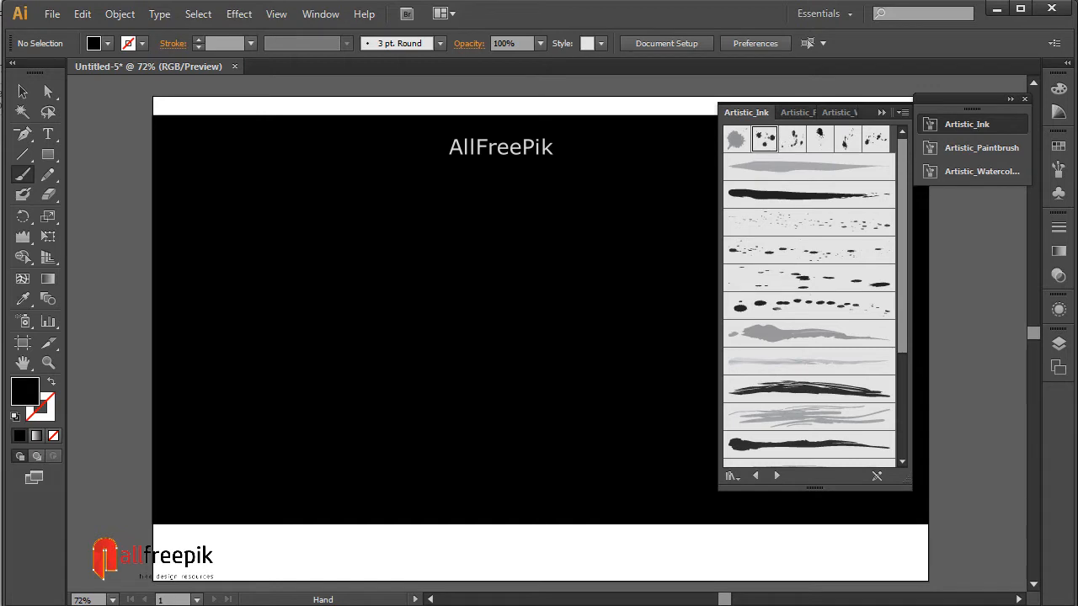
Set the fill to none and the stroke to the red swatch.
left_click(1062, 147)
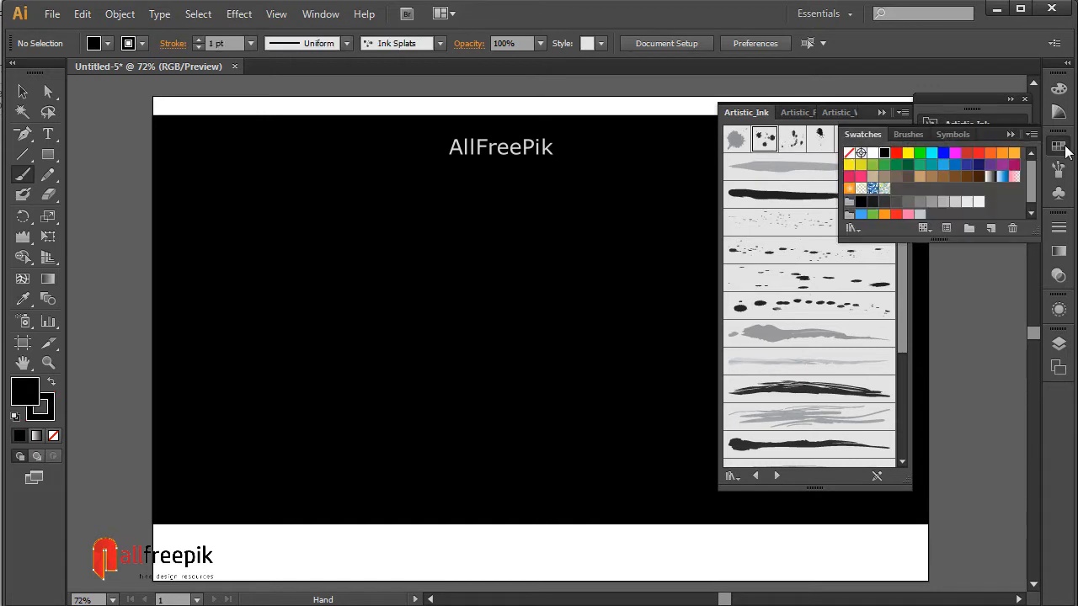
left_click(895, 153)
key("slash")
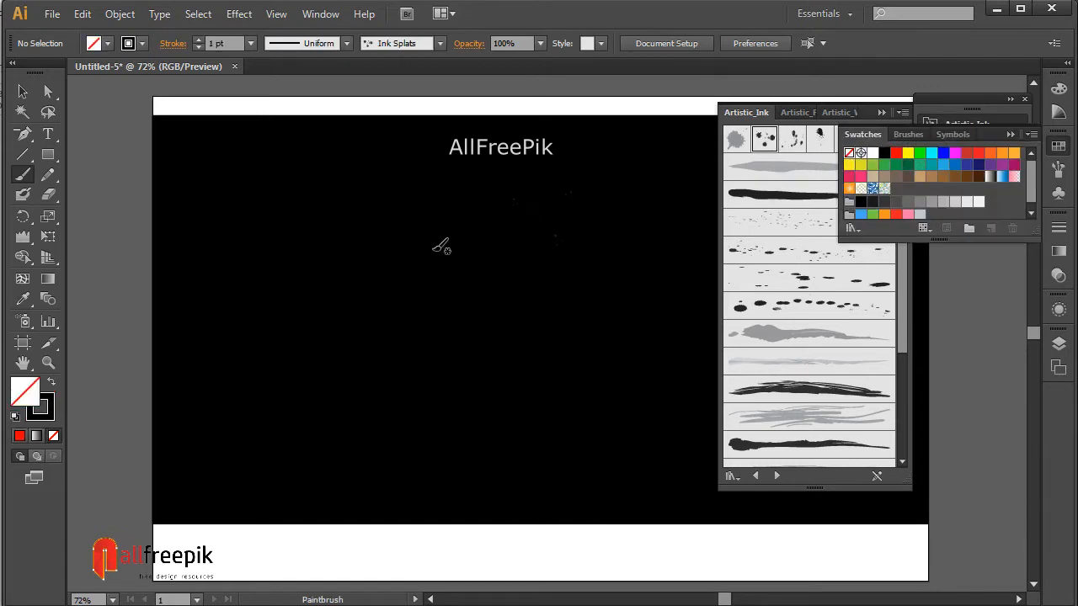
left_click(19, 435)
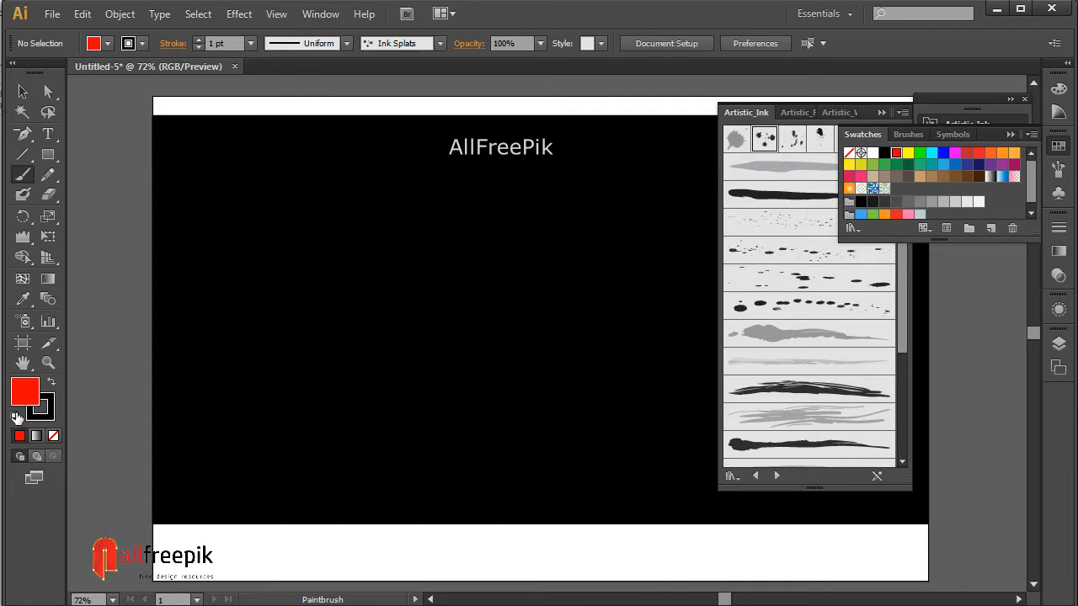
left_click(50, 383)
left_click(53, 435)
left_click(51, 419)
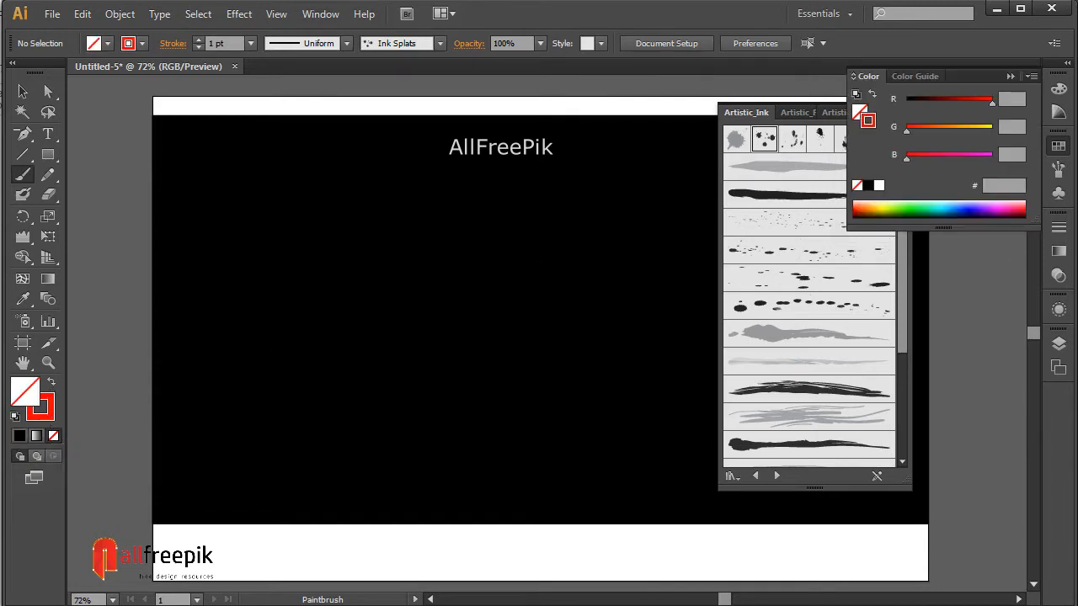
left_click(1059, 146)
Paint two strokes of red ink splats across the upper middle of the black rectangle.
key("space")
left_click_drag(633, 258, 555, 262)
left_click_drag(341, 229, 631, 243)
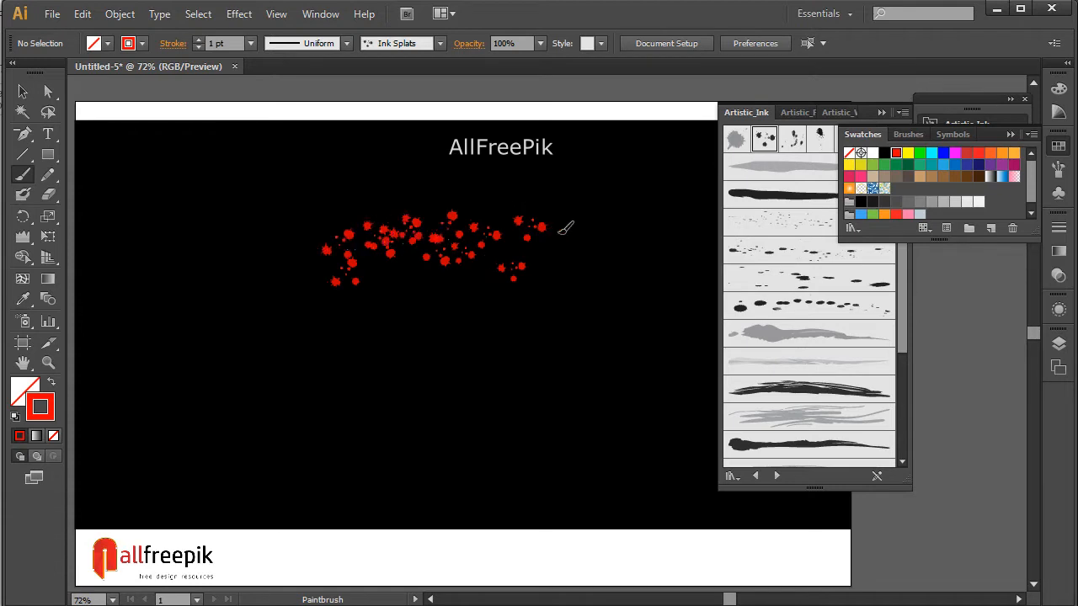
left_click_drag(560, 232, 410, 238)
Paint yellow ink splats over the red cluster, and green splats around and below it.
left_click(908, 153)
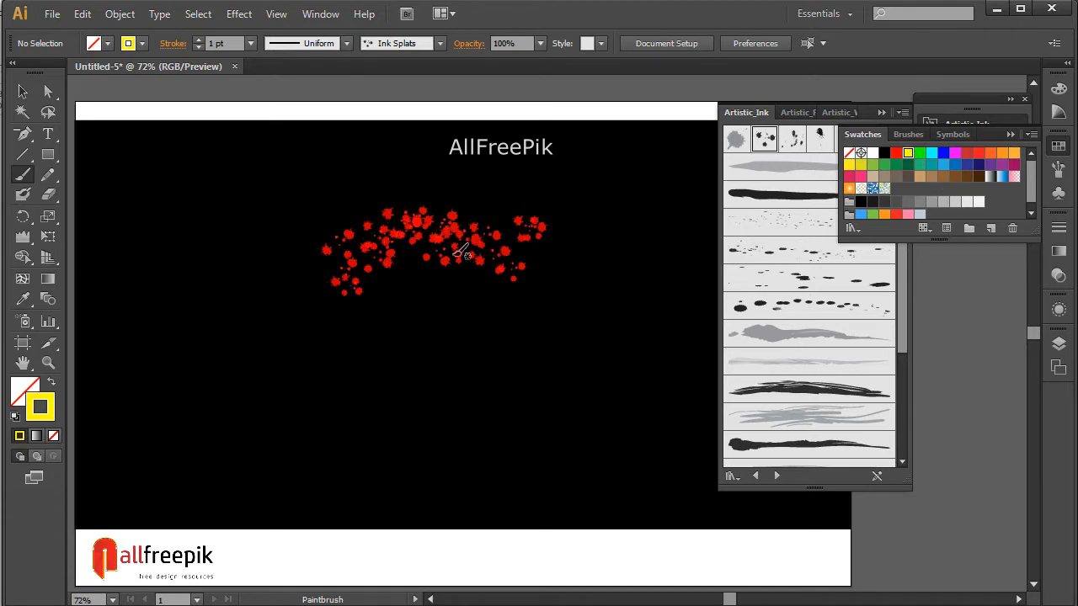
mouse_move(539, 221)
left_mouse_down()
mouse_move(301, 240)
mouse_move(446, 196)
left_mouse_up()
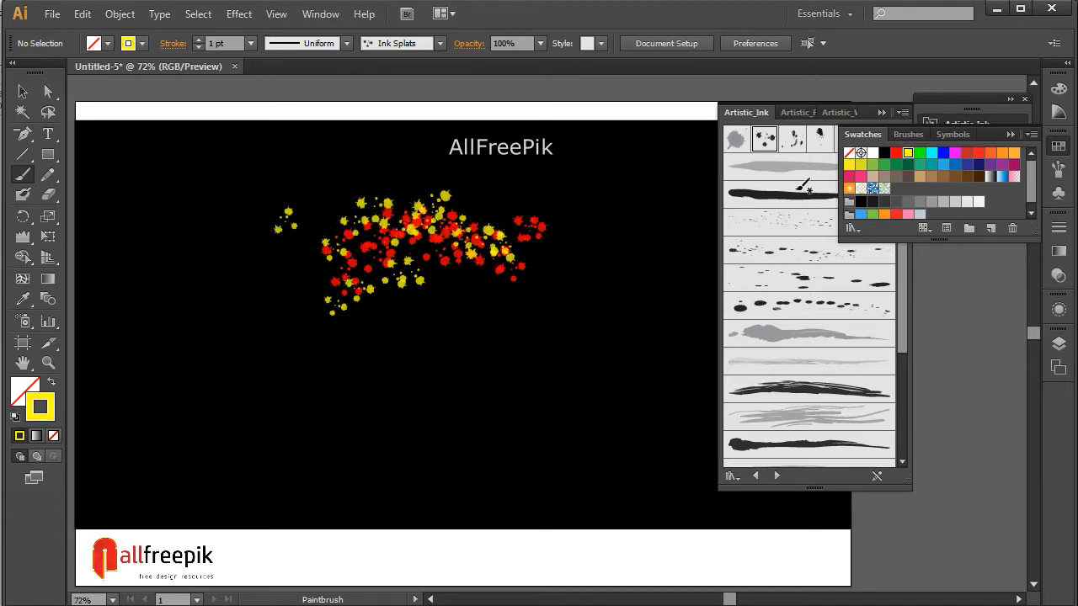
left_click(920, 153)
left_click_drag(554, 253, 337, 254)
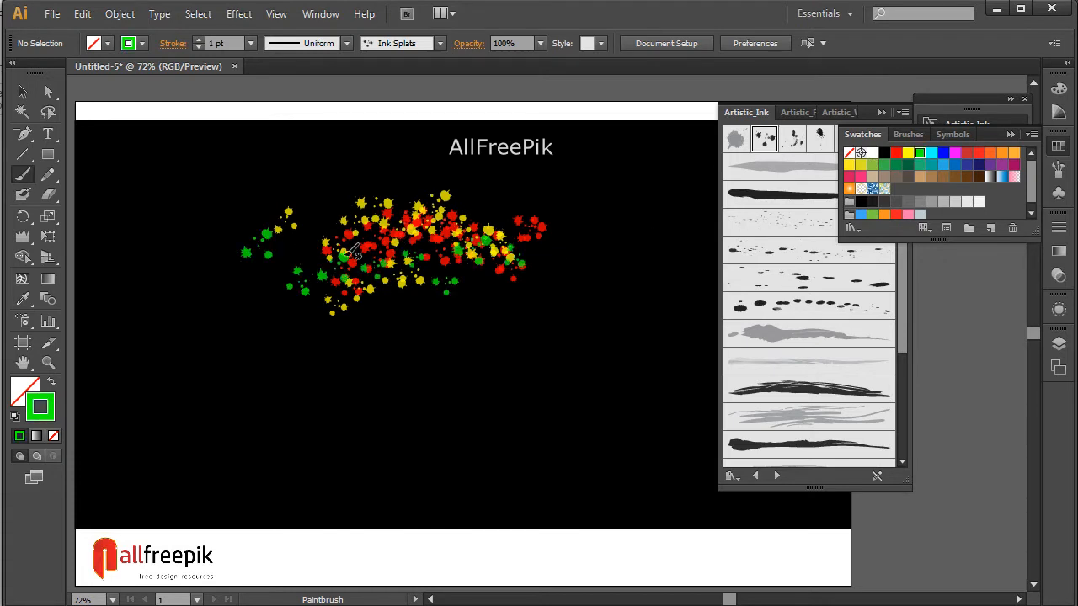
mouse_move(678, 240)
left_mouse_down()
mouse_move(334, 306)
mouse_move(269, 347)
mouse_move(370, 341)
mouse_move(264, 355)
mouse_move(527, 357)
left_mouse_up()
Paint cyan ink splats across the middle and lower part of the splatter.
left_click(931, 154)
left_click_drag(282, 293, 576, 300)
left_click_drag(245, 343, 601, 330)
mouse_move(455, 367)
left_mouse_down()
mouse_move(320, 401)
mouse_move(506, 388)
mouse_move(646, 226)
mouse_move(472, 349)
mouse_move(385, 380)
mouse_move(520, 382)
left_mouse_up()
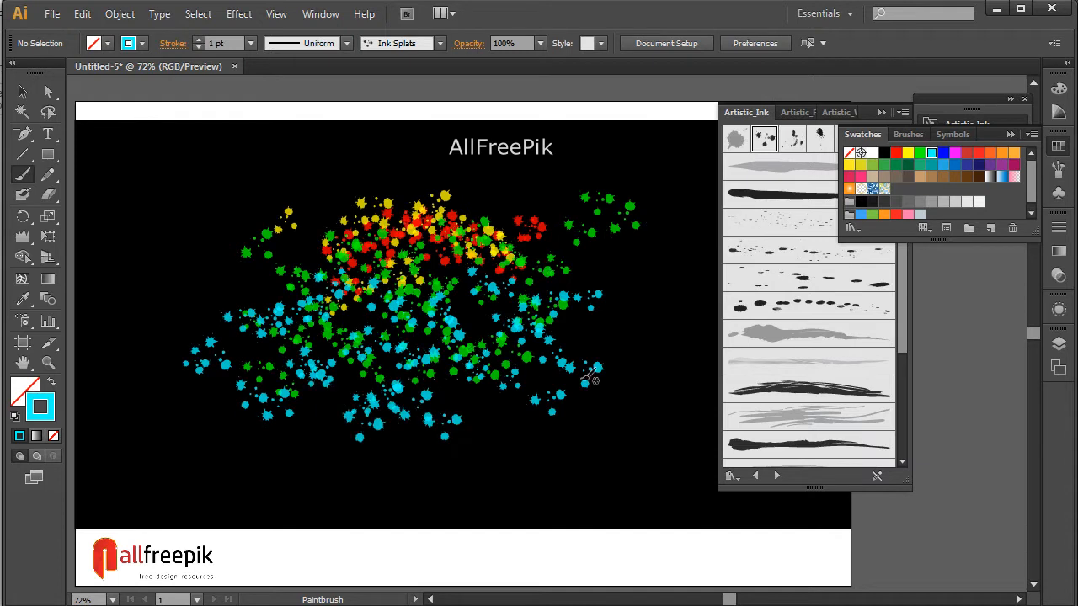
Paint blue ink splats through the lower part of the splatter and along its upper and side edges.
left_click(943, 153)
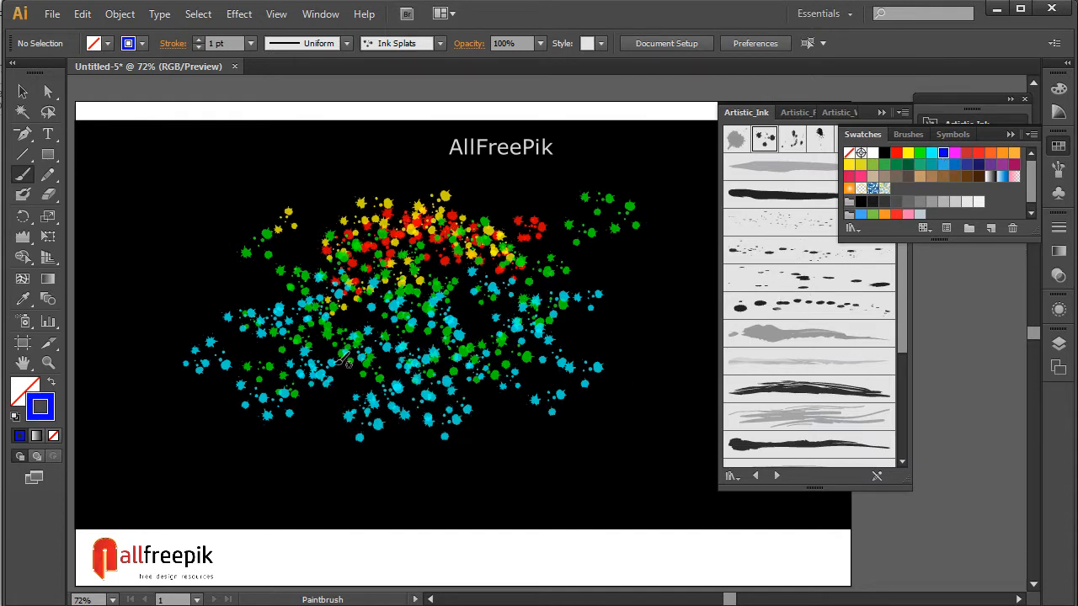
left_click_drag(472, 362, 555, 389)
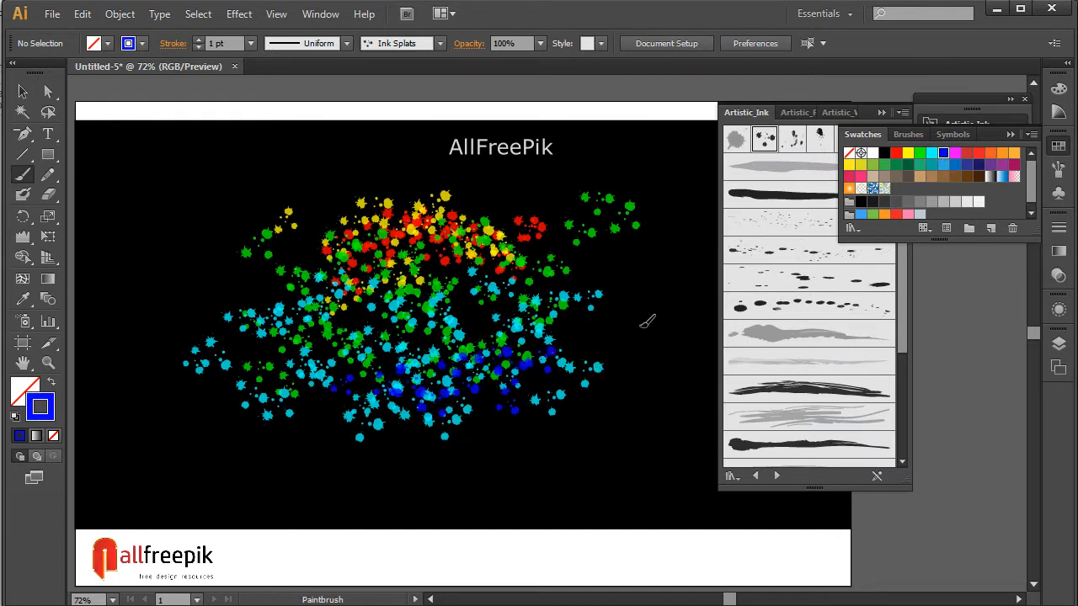
left_click_drag(511, 290, 563, 254)
left_click_drag(298, 268, 424, 212)
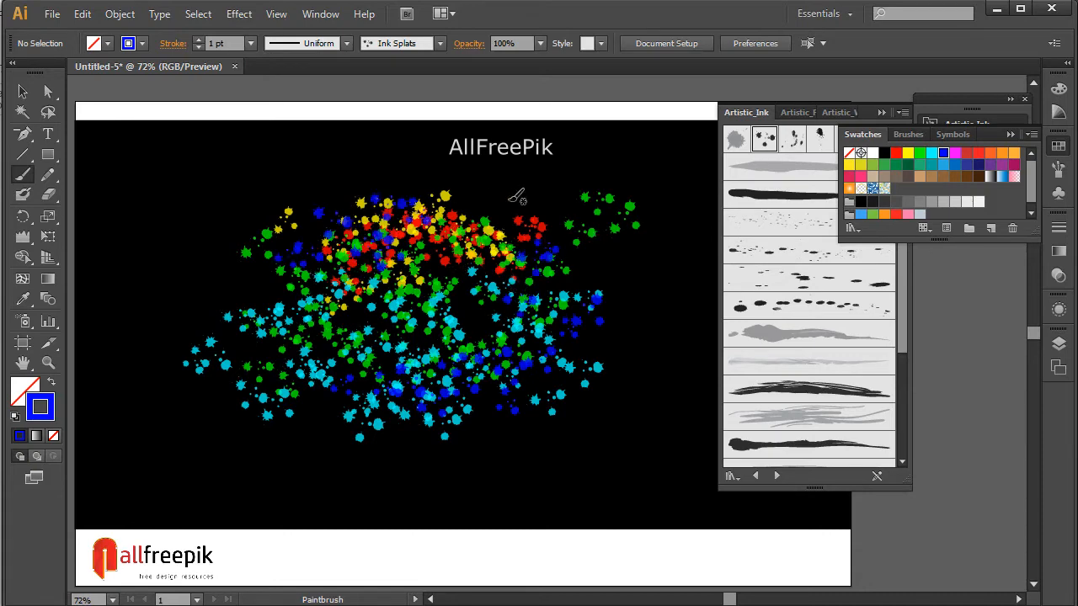
Scatter magenta ink splats over the whole splatter, extending above and below its edges.
left_click(955, 152)
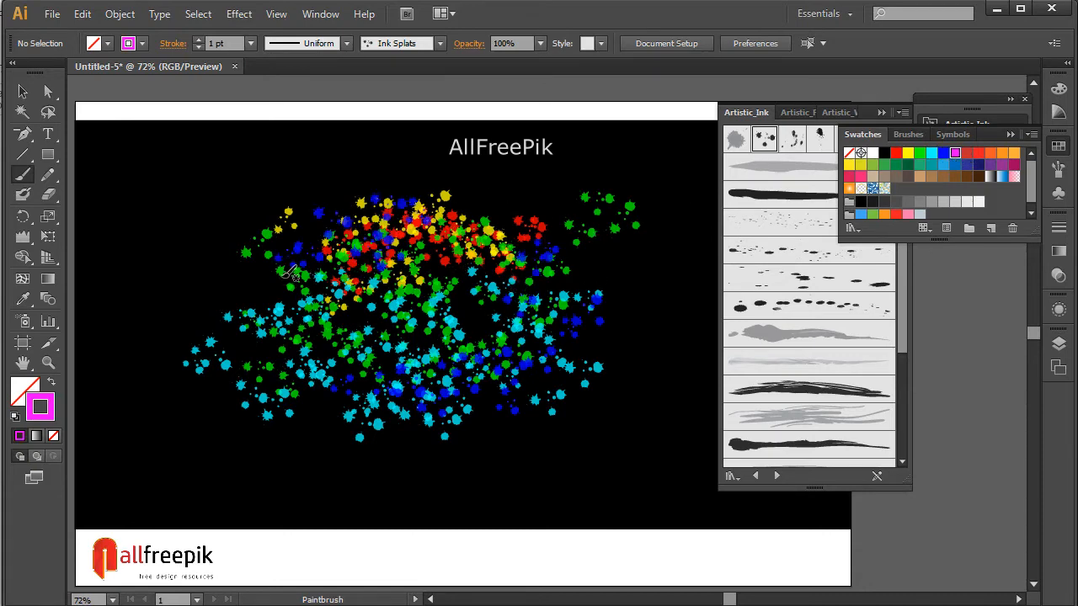
mouse_move(413, 162)
left_mouse_down()
mouse_move(305, 242)
mouse_move(576, 251)
left_mouse_up()
left_click_drag(619, 290, 758, 289)
left_click_drag(388, 286, 276, 311)
left_click_drag(370, 269, 251, 321)
left_click_drag(419, 328, 536, 397)
left_click_drag(505, 289, 576, 353)
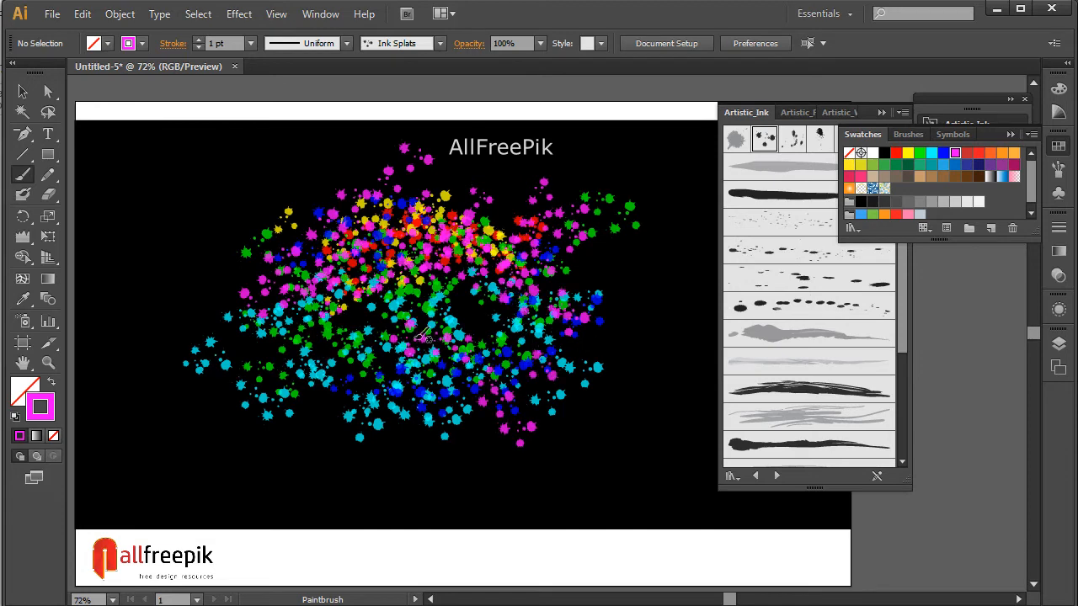
Choose the Ink Spots brush and move the brush library clear of the colour swatches.
left_click(792, 139)
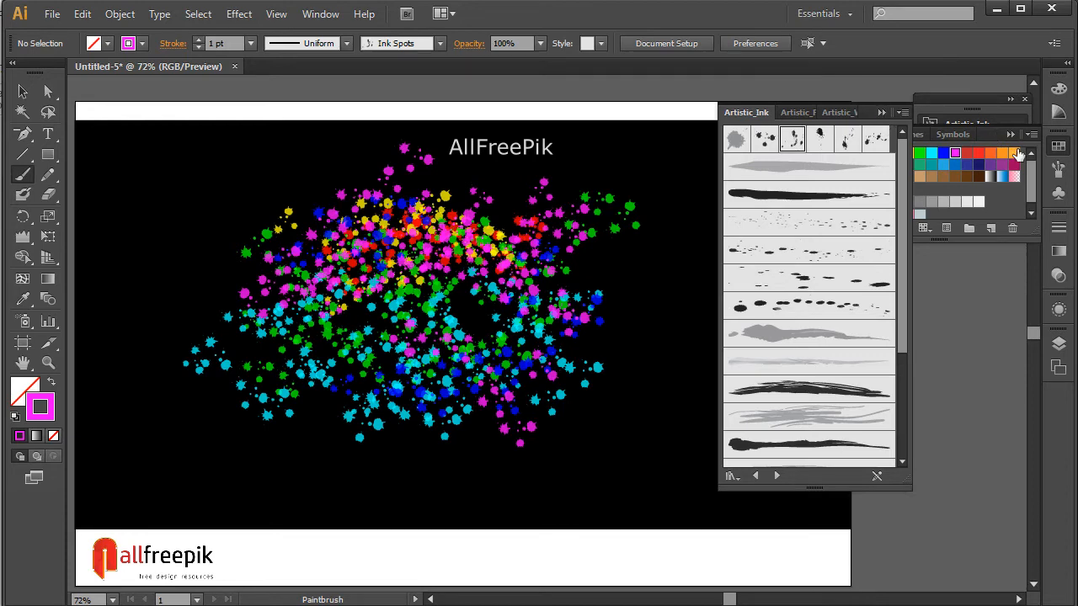
left_click(1059, 148)
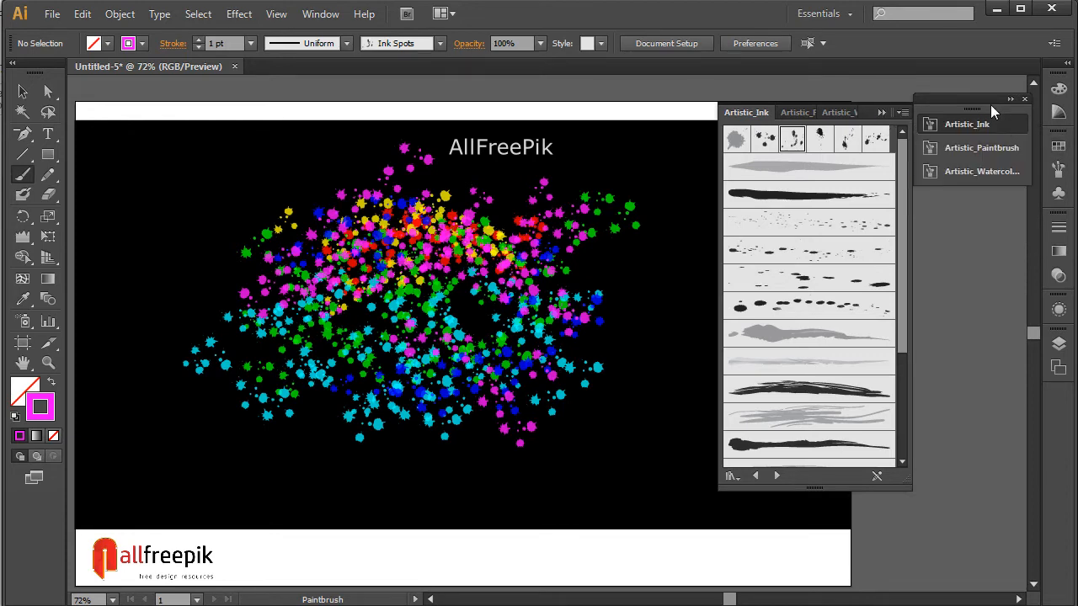
left_click_drag(984, 102, 950, 242)
left_click(945, 265)
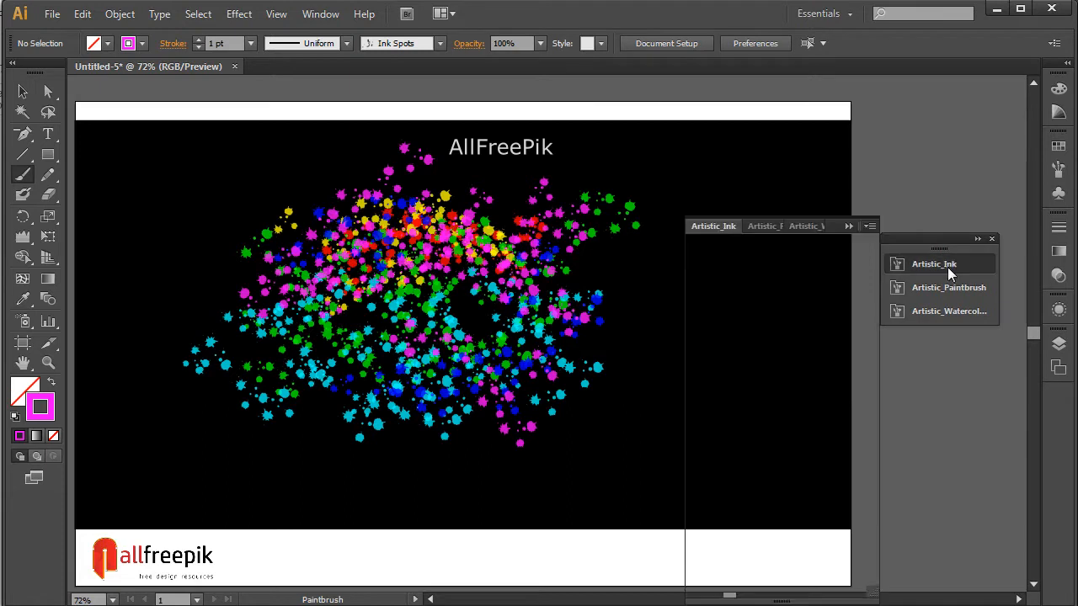
left_click(1059, 145)
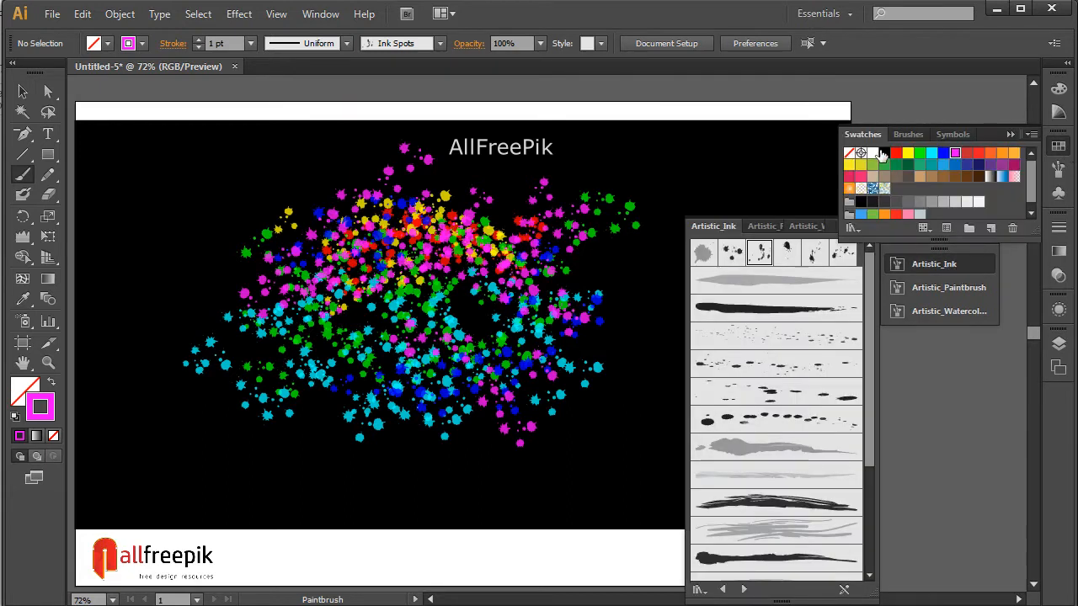
Set the stroke to red and paint ink spots along the lower part of the splatter and beyond its right edge.
left_click(896, 155)
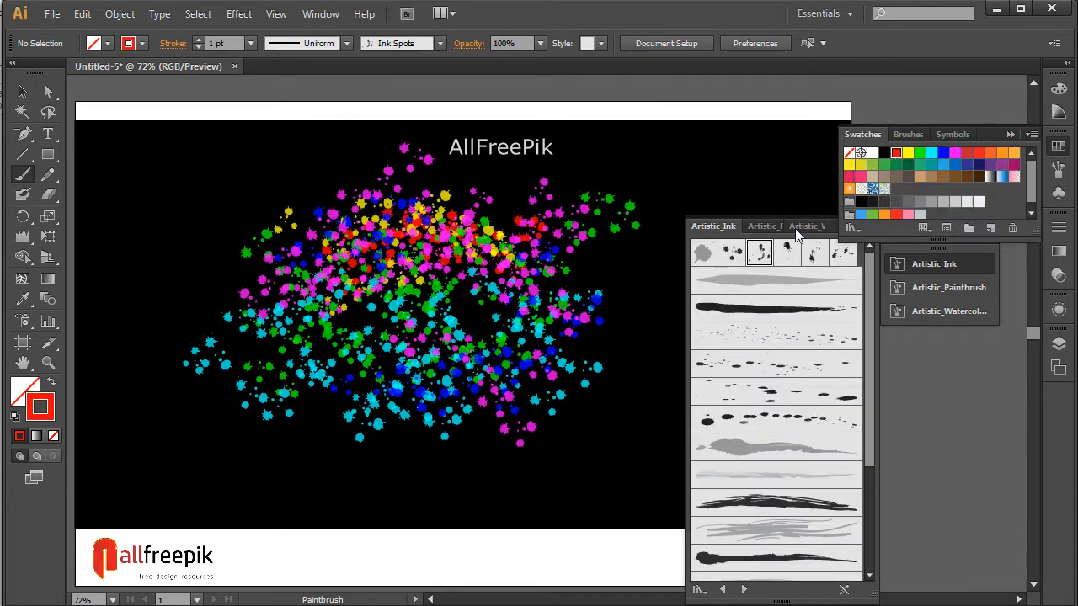
mouse_move(362, 383)
left_mouse_down()
mouse_move(326, 393)
mouse_move(531, 396)
mouse_move(263, 372)
left_mouse_up()
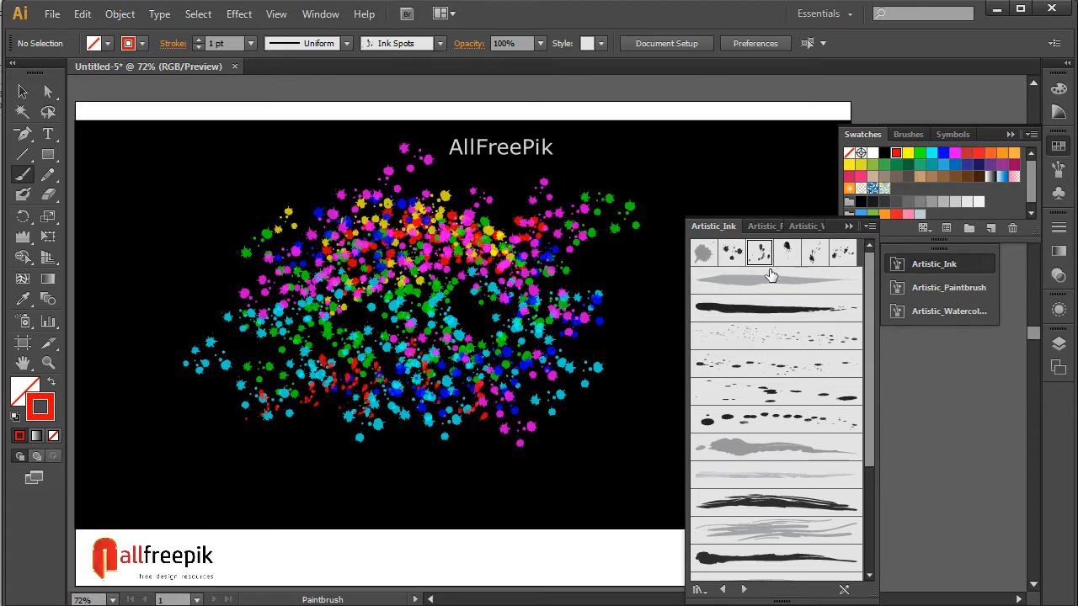
left_click_drag(628, 375, 617, 394)
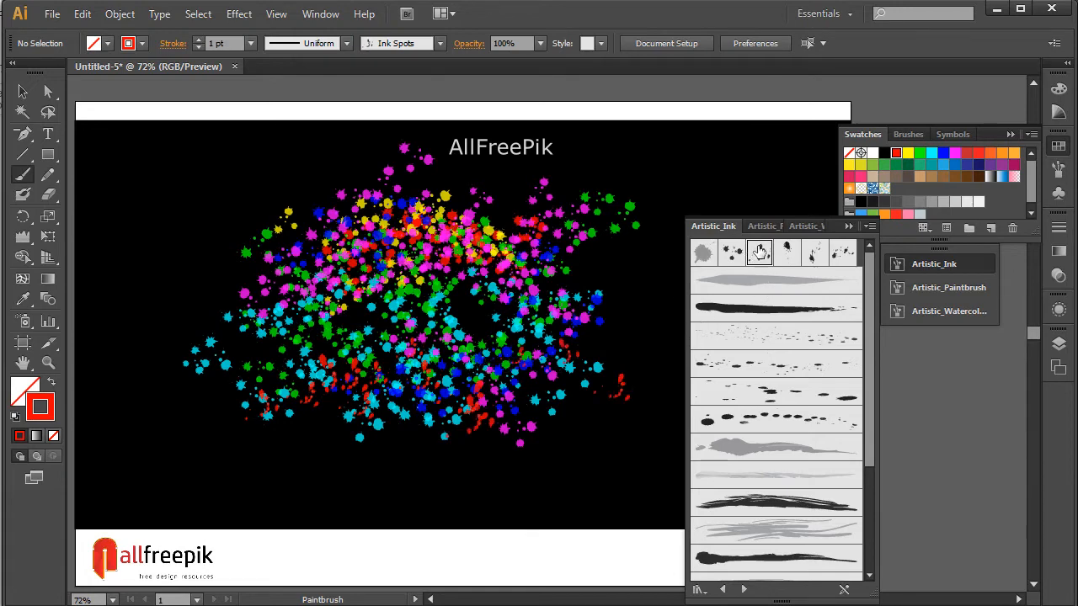
Add red Ink Bomb, Ink Splash and Ink Spatter 1 marks along the left side and lower part of the splatter.
left_click(786, 252)
left_click_drag(287, 360, 226, 362)
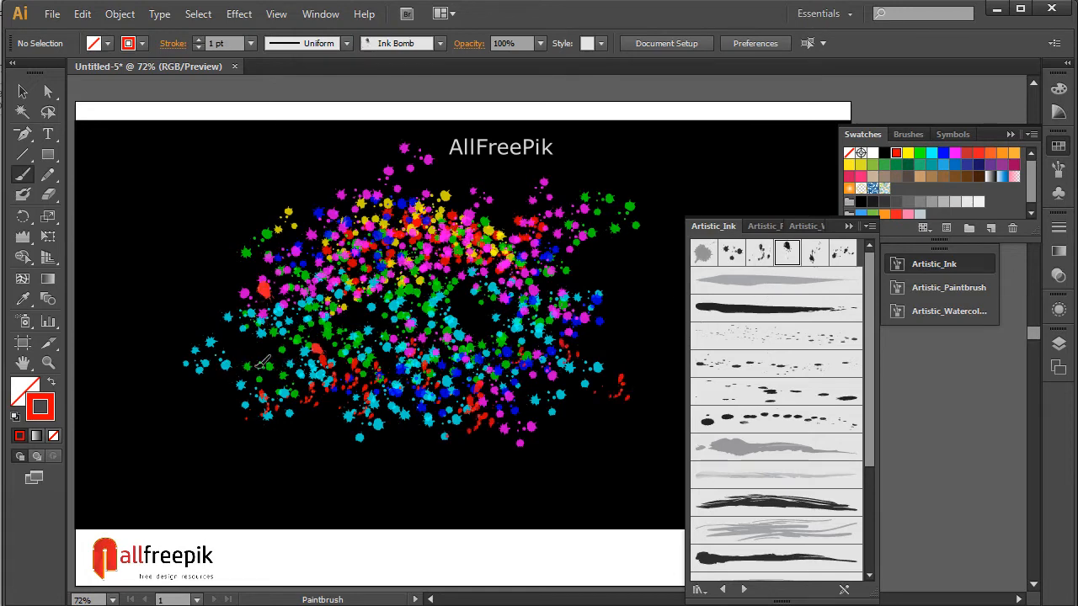
left_click(814, 252)
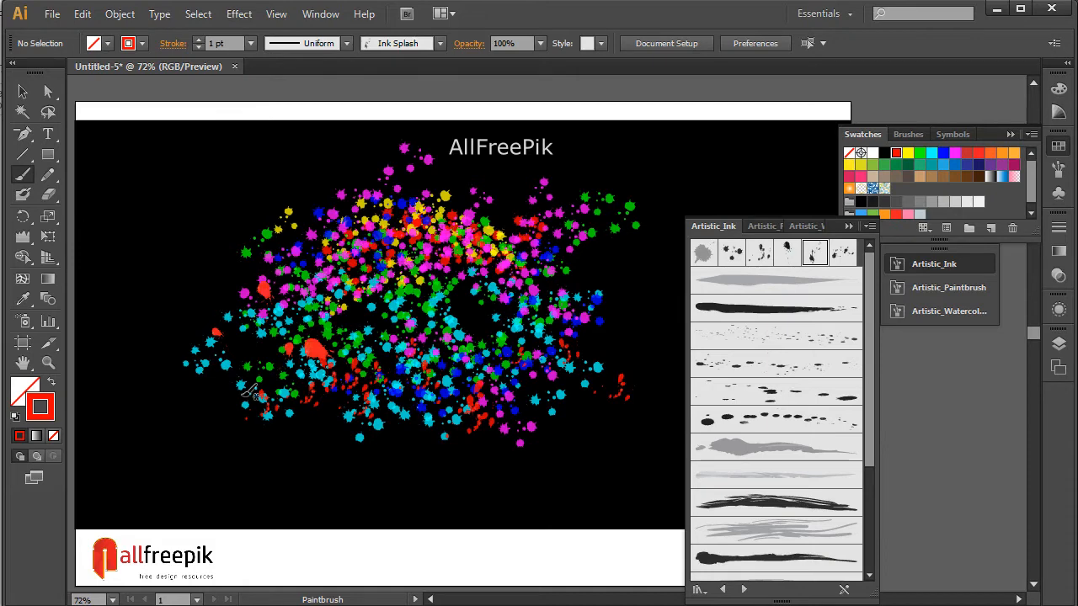
left_click(840, 261)
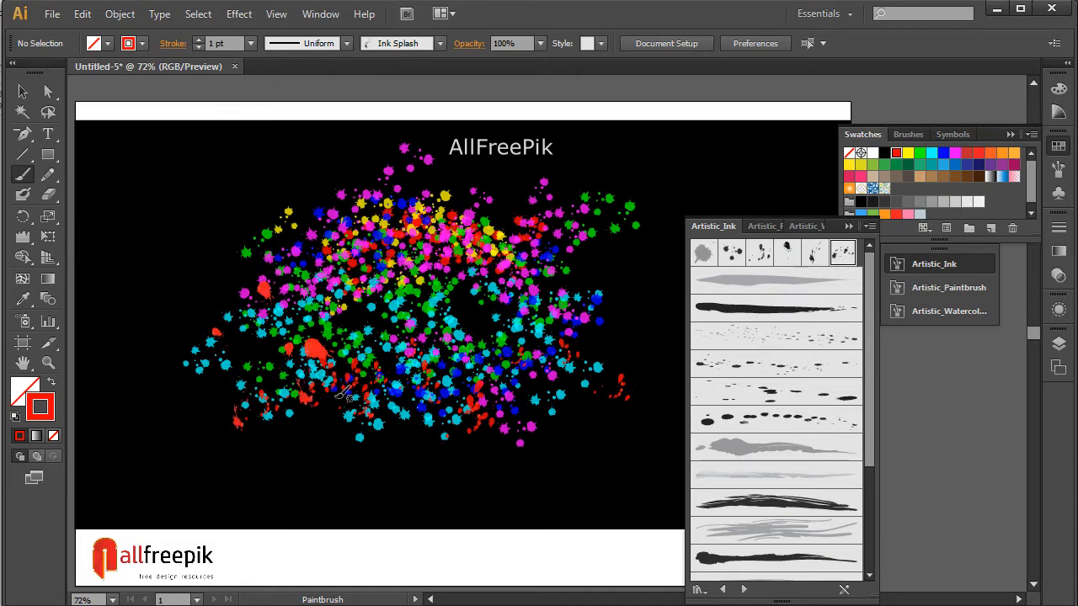
Choose the finest speckled scatter brush and paint red specks around the lower, left, upper and right edges of the splatter.
left_click(795, 339)
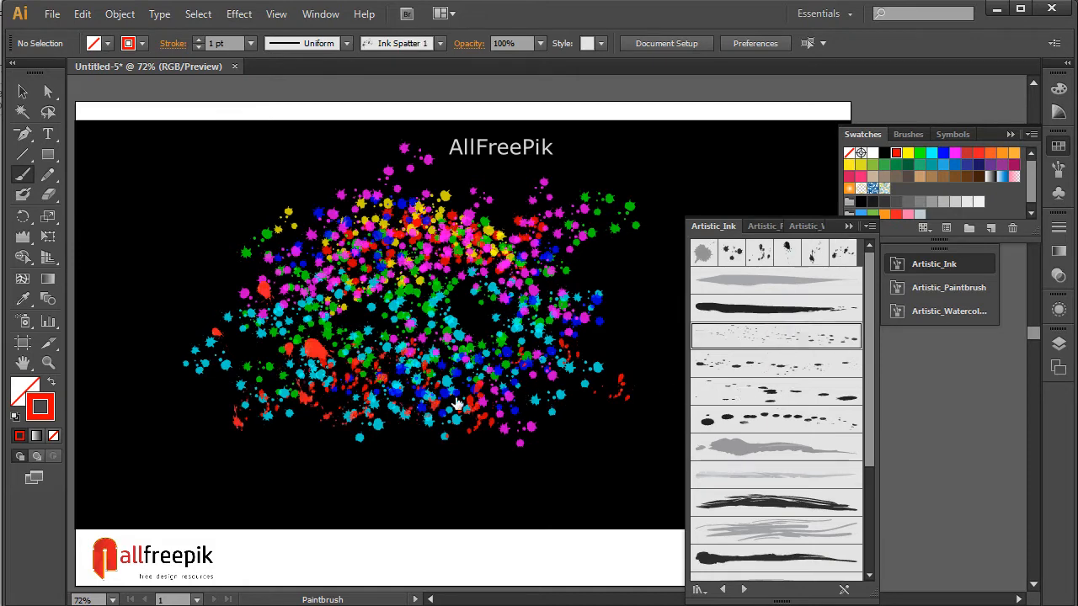
mouse_move(596, 421)
left_mouse_down()
mouse_move(533, 401)
mouse_move(371, 402)
mouse_move(375, 384)
mouse_move(468, 439)
mouse_move(384, 362)
mouse_move(388, 349)
mouse_move(489, 417)
mouse_move(303, 429)
mouse_move(355, 417)
left_mouse_up()
mouse_move(205, 235)
left_mouse_down()
mouse_move(276, 332)
mouse_move(285, 325)
left_mouse_up()
left_click_drag(229, 267, 362, 196)
left_click_drag(537, 187, 537, 204)
left_click_drag(452, 183, 579, 228)
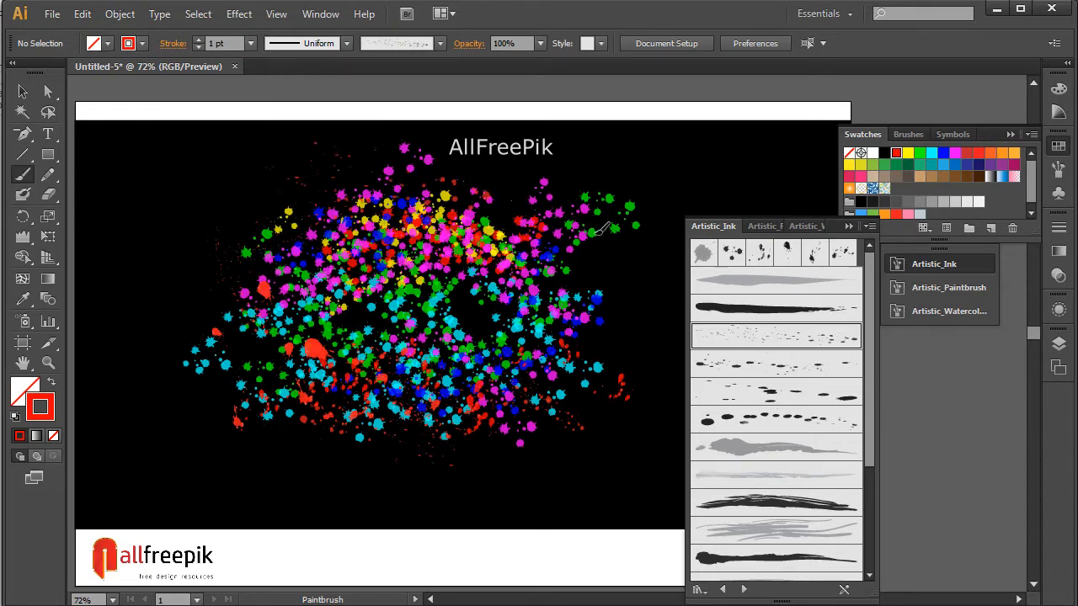
left_click_drag(637, 251, 643, 256)
left_click_drag(303, 332, 623, 273)
mouse_move(347, 388)
left_mouse_down()
mouse_move(624, 408)
mouse_move(731, 316)
left_mouse_up()
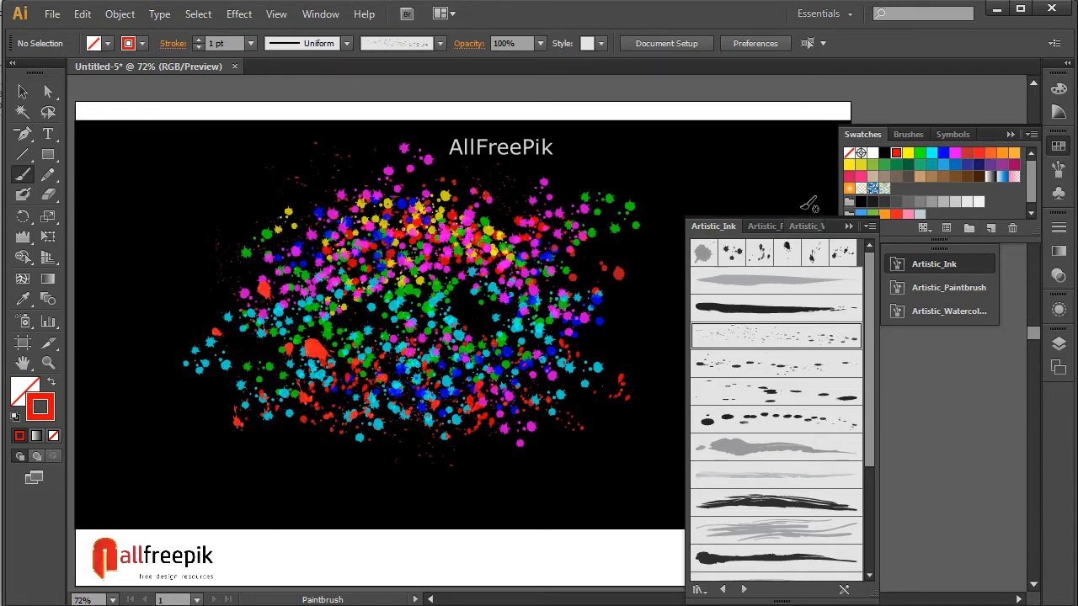
Set the stroke to yellow and paint spatter strokes across the lower, middle and upper parts, extending beyond the right edge.
left_click(908, 152)
left_click_drag(252, 366, 673, 389)
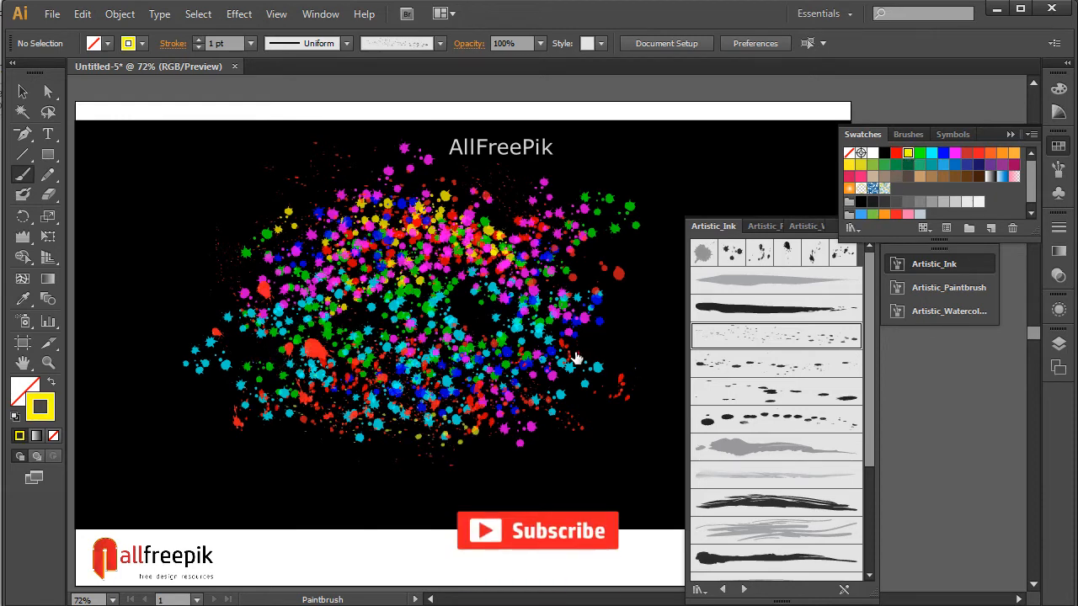
left_click_drag(269, 291, 673, 316)
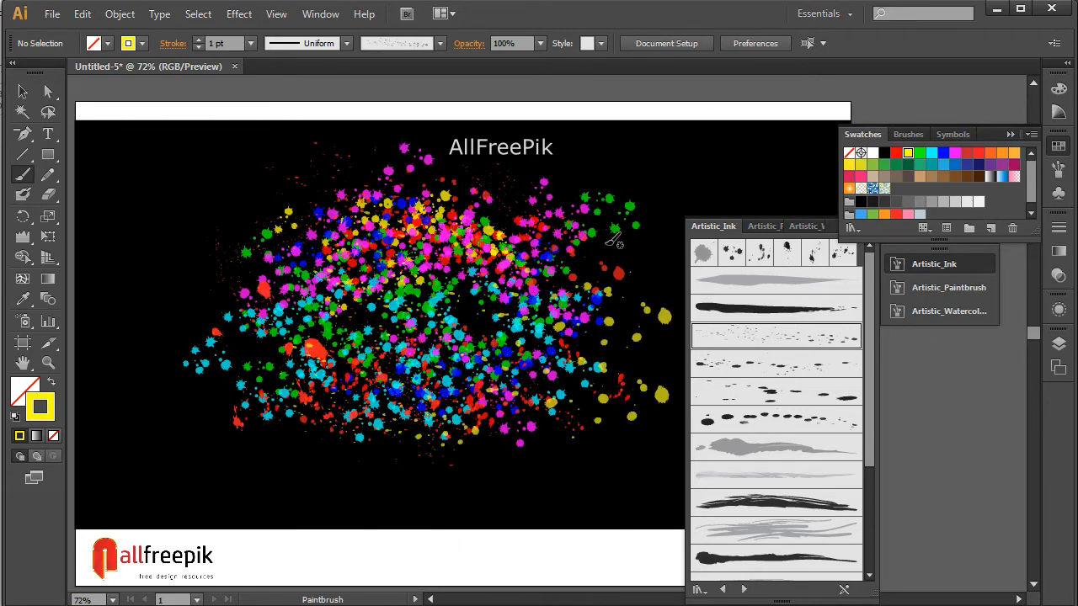
left_click_drag(559, 229, 328, 231)
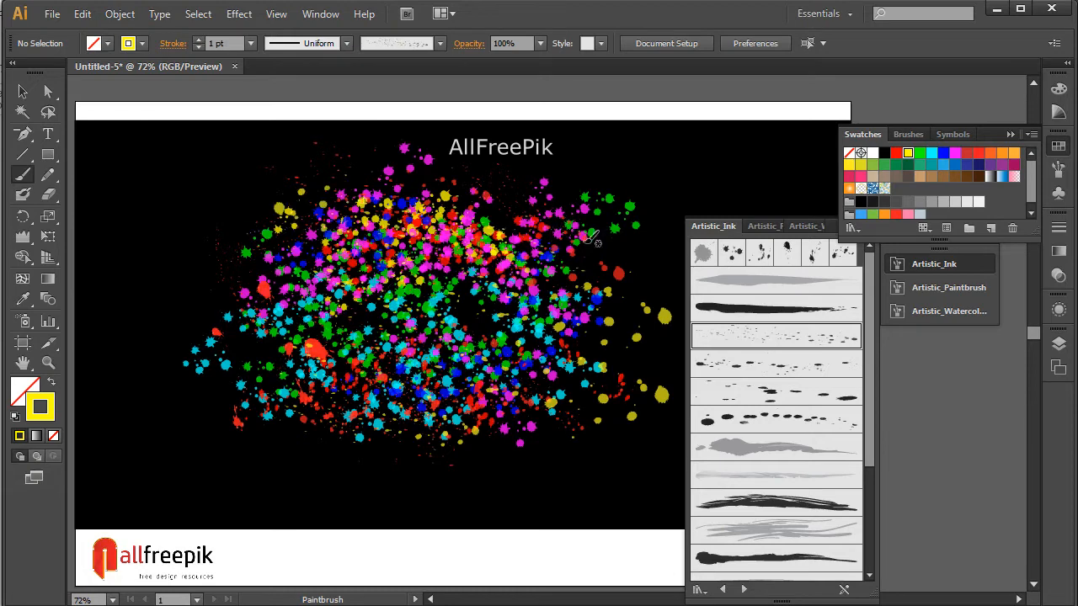
Scatter fine specks in green, cyan, blue and magenta over the whole splatter, and add magenta Ink Spots around its outer edges.
left_click(793, 336)
left_click(918, 155)
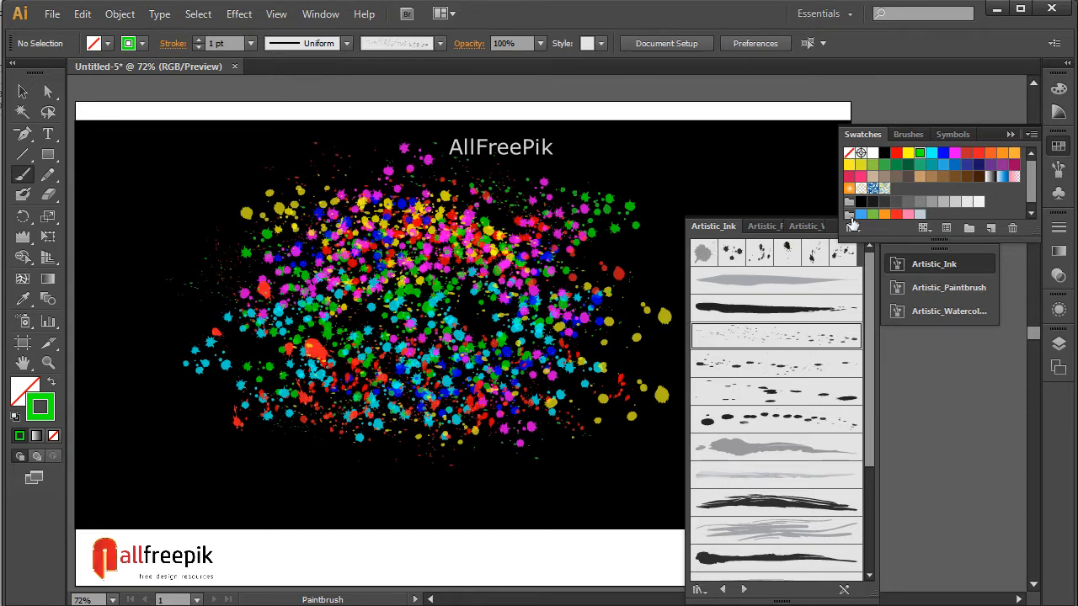
left_click(932, 154)
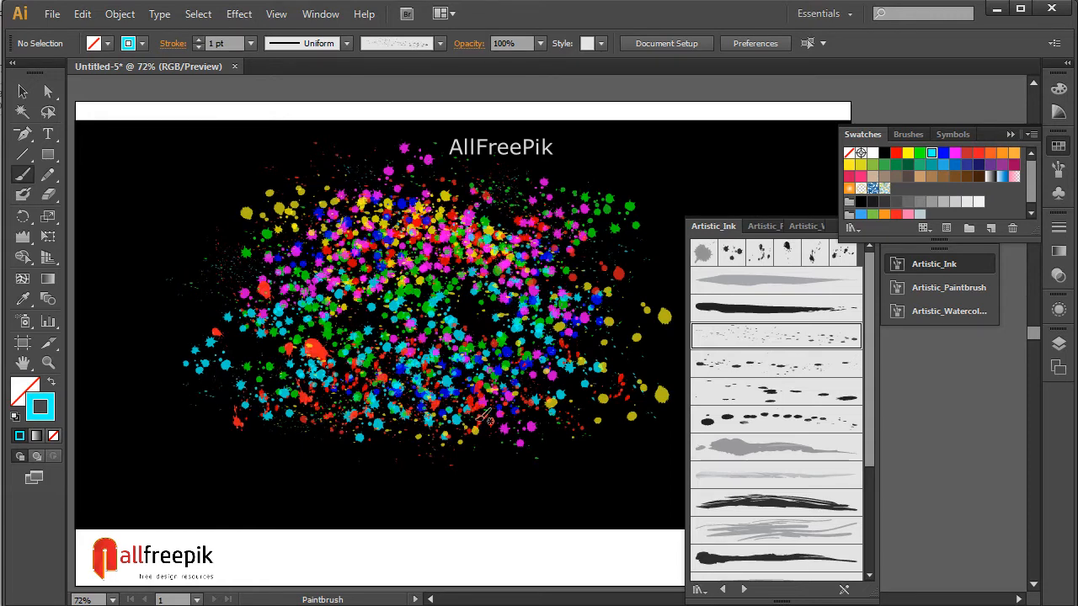
left_click(943, 152)
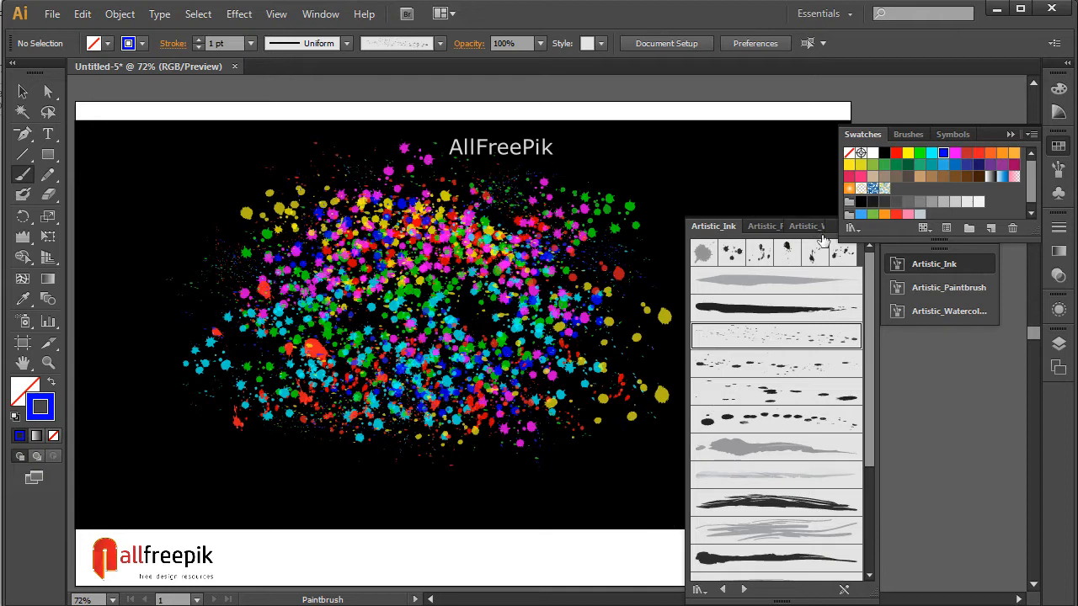
left_click(955, 152)
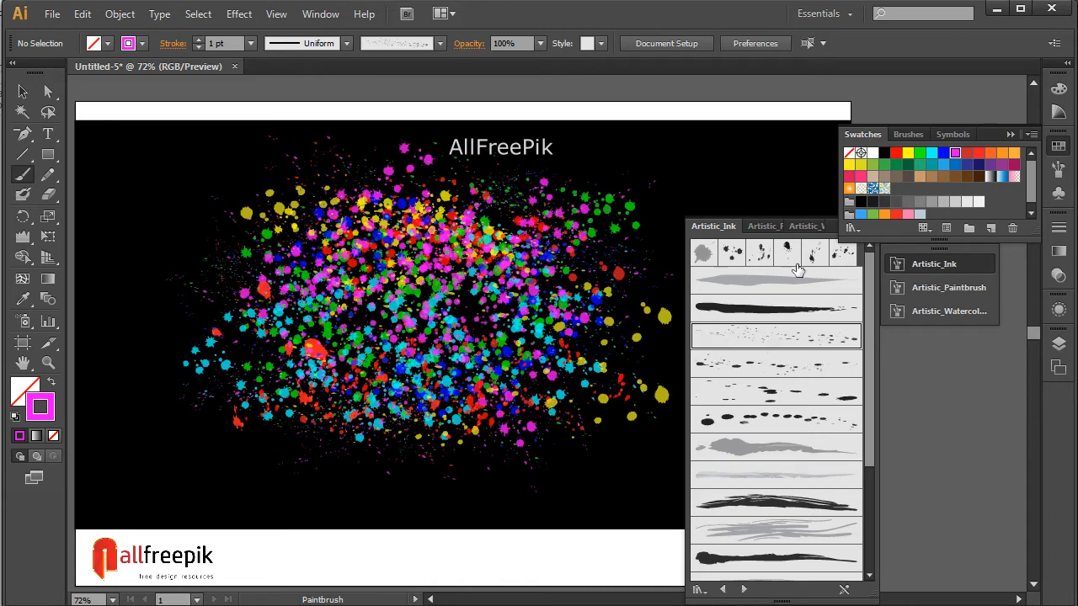
left_click(767, 255)
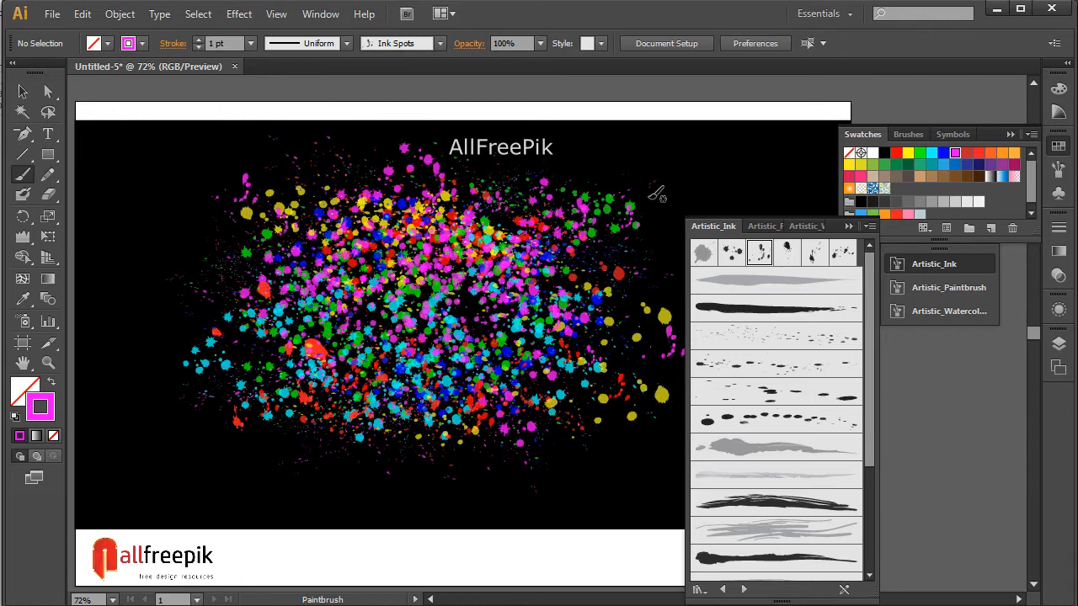
Set the stroke to white and build up a dense patch of Ink Splats in the centre of the splatter.
left_click(883, 154)
left_click(872, 153)
left_click(732, 258)
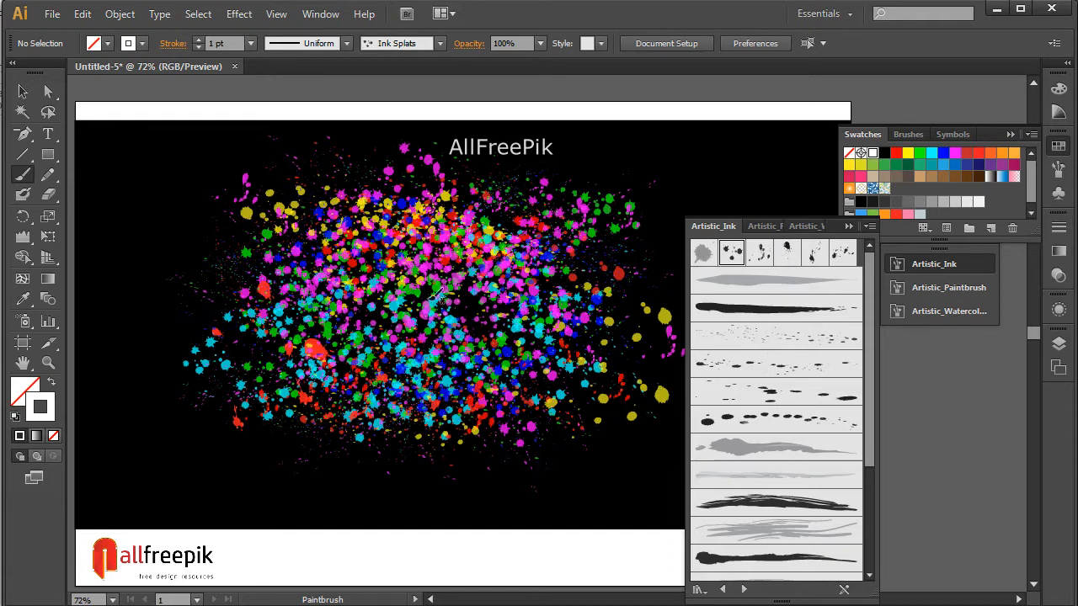
mouse_move(450, 302)
left_mouse_down()
mouse_move(338, 315)
mouse_move(433, 296)
mouse_move(342, 287)
mouse_move(500, 298)
mouse_move(402, 319)
left_mouse_up()
mouse_move(527, 271)
left_mouse_down()
mouse_move(387, 305)
mouse_move(482, 302)
left_mouse_up()
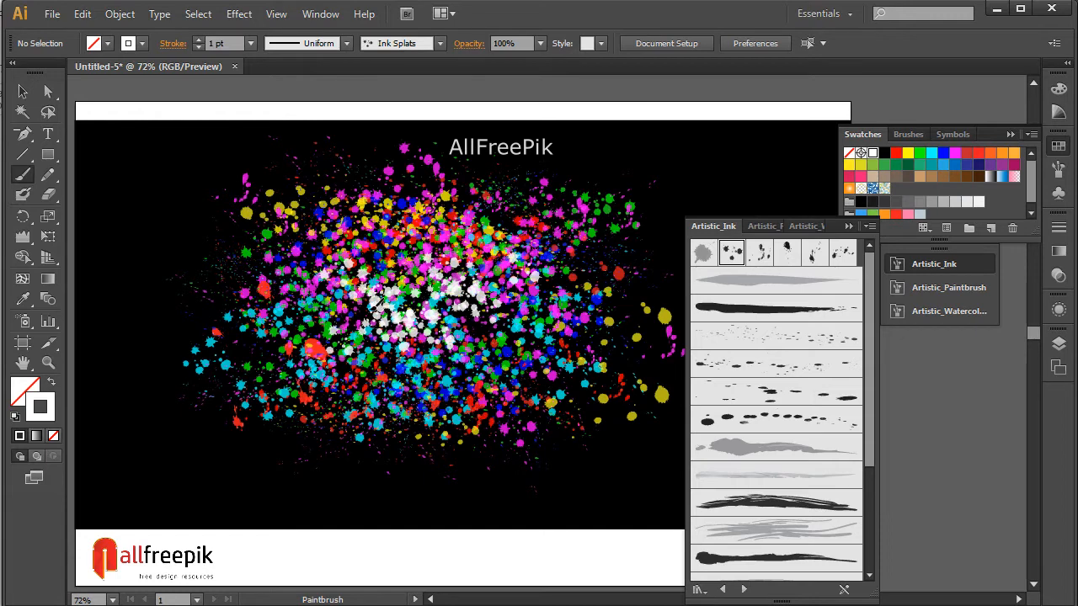
left_click_drag(383, 303, 362, 299)
left_click_drag(351, 308, 493, 312)
mouse_move(362, 297)
left_mouse_down()
mouse_move(493, 294)
mouse_move(382, 295)
left_mouse_up()
left_click_drag(486, 304, 368, 305)
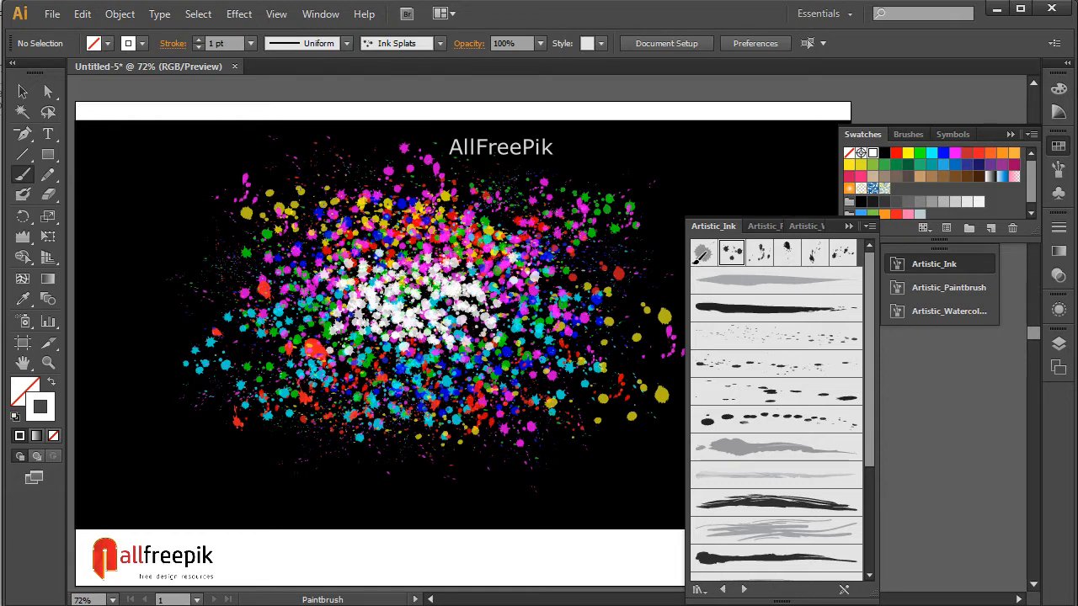
Choose the Ink Drop brush, set the stroke weight to 3 pt, and paint large white drops over and around the white centre.
left_click(701, 255)
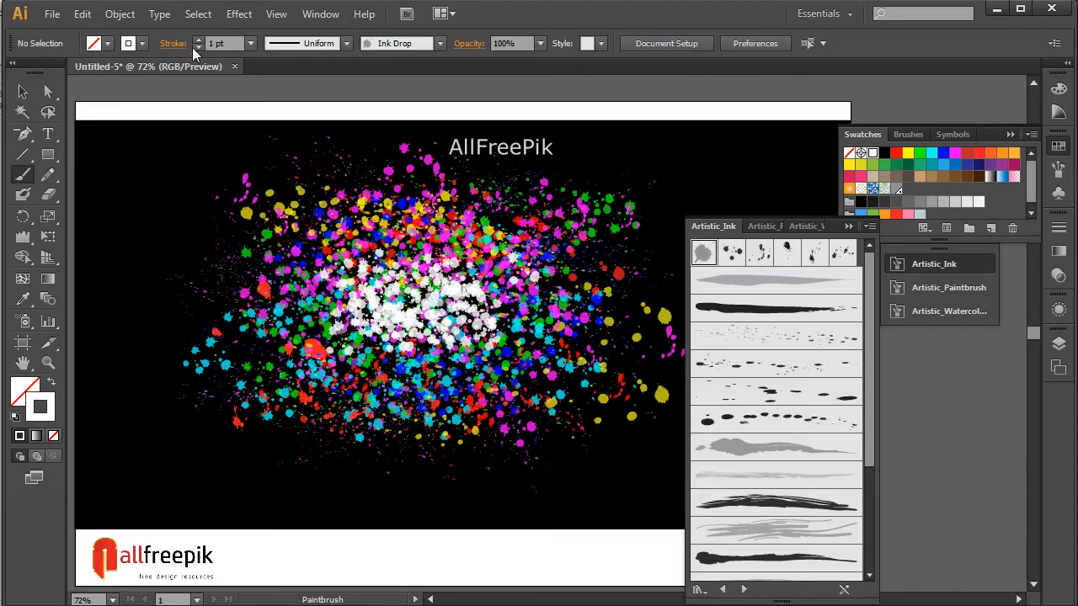
left_click(198, 39)
left_click(198, 40)
mouse_move(355, 302)
left_mouse_down()
mouse_move(382, 297)
mouse_move(363, 290)
mouse_move(385, 282)
mouse_move(548, 287)
mouse_move(382, 295)
mouse_move(456, 304)
mouse_move(365, 303)
mouse_move(419, 302)
left_mouse_up()
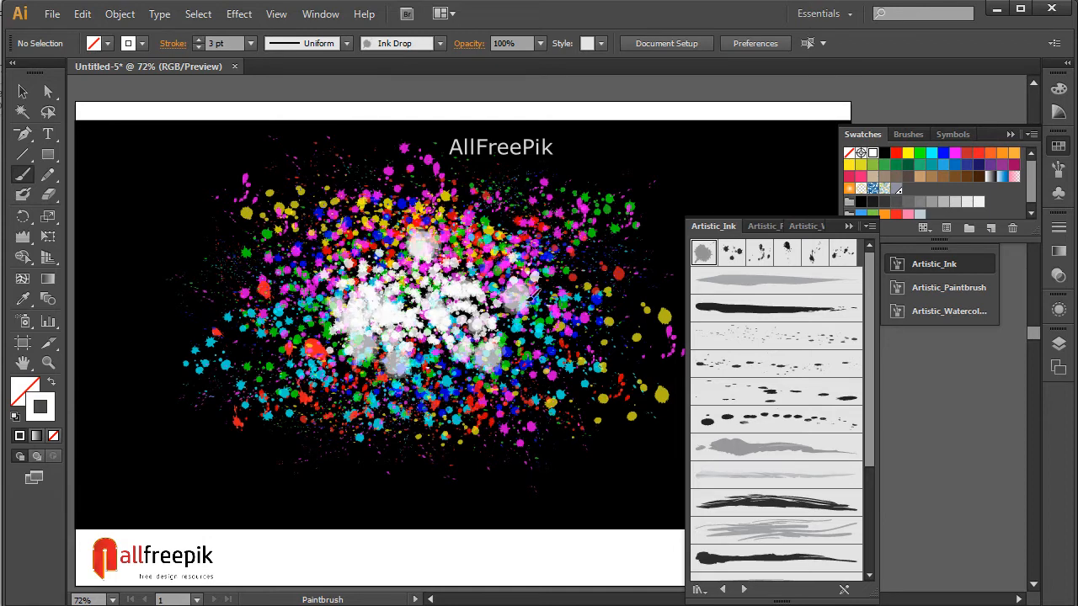
Thicken and widen the white centre with repeated 3 pt Ink Splats.
left_click(732, 251)
left_click_drag(406, 295, 446, 291)
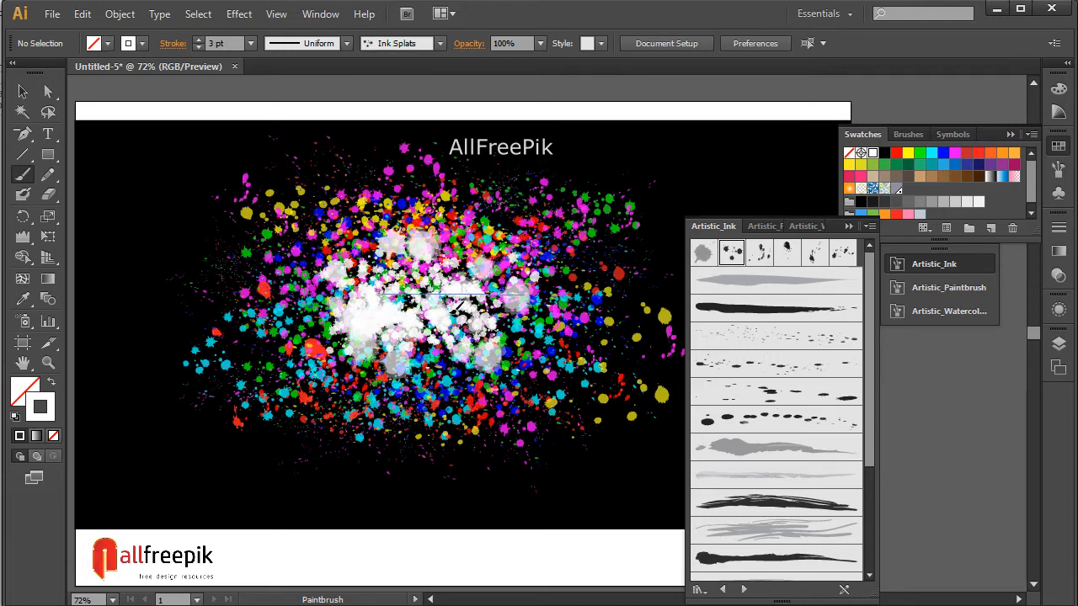
left_click(435, 300)
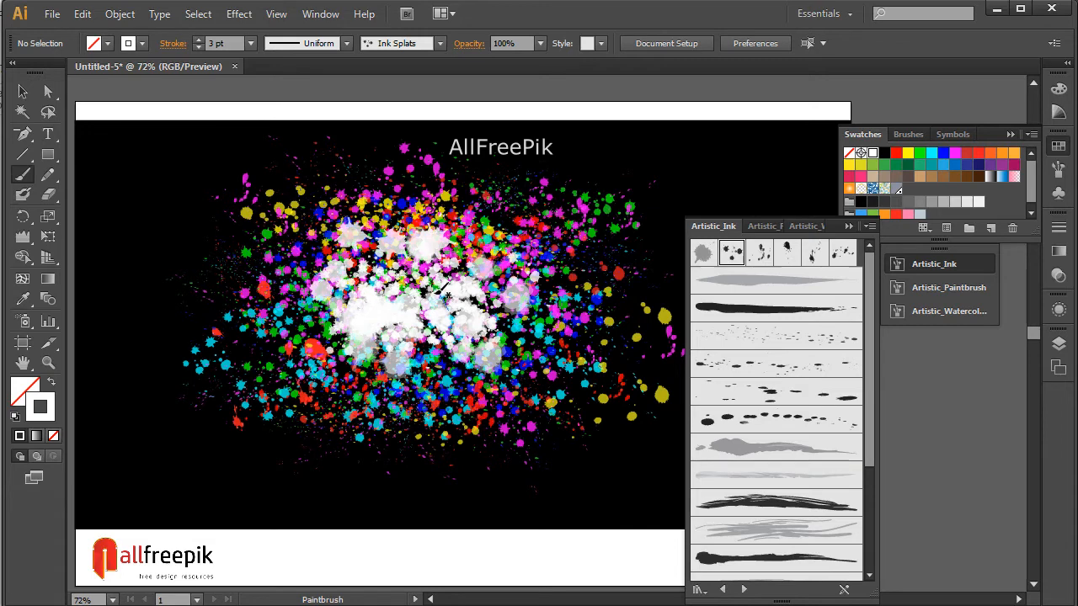
left_click(452, 299)
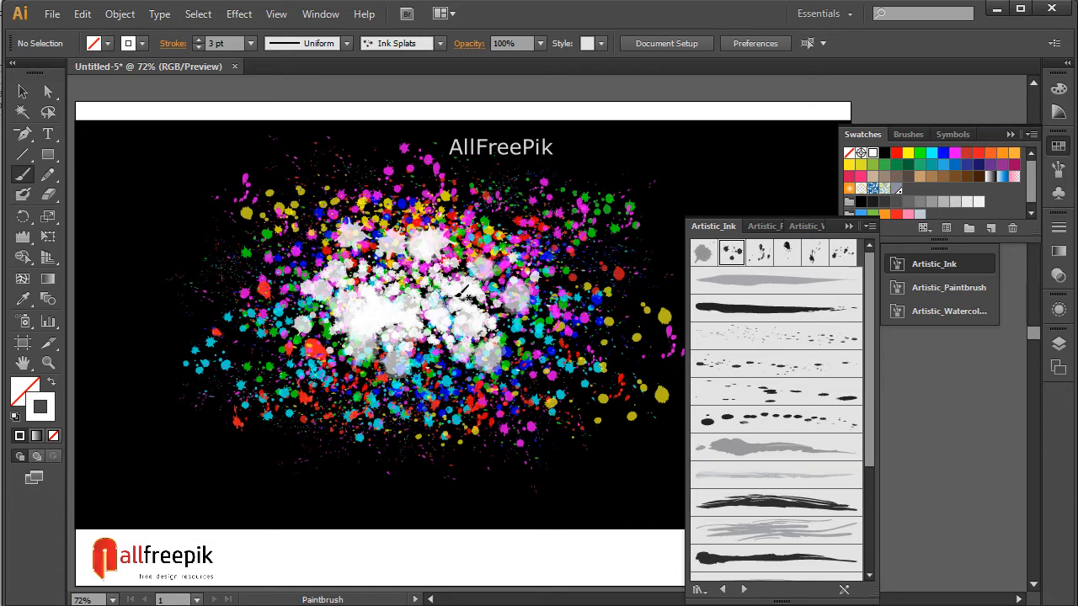
left_click(456, 309)
left_click(451, 292)
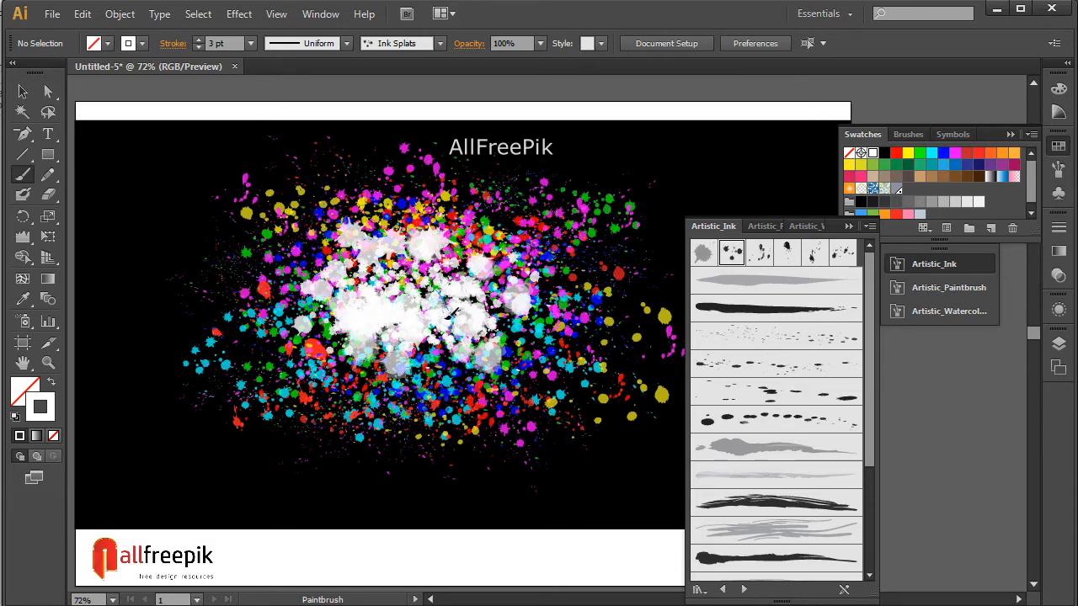
left_click(451, 310)
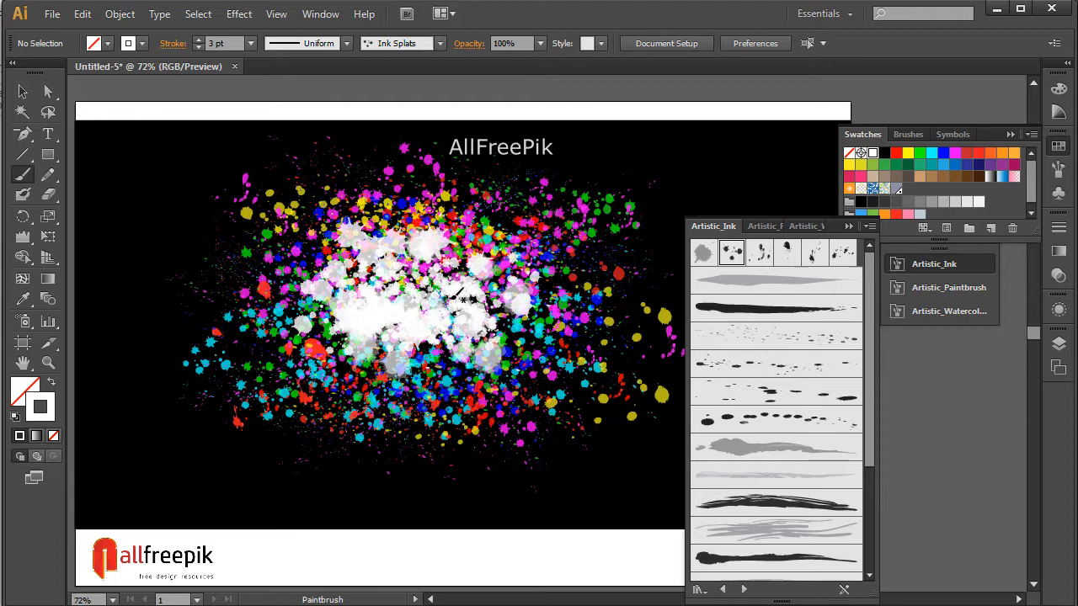
left_click(454, 293)
left_click(456, 300)
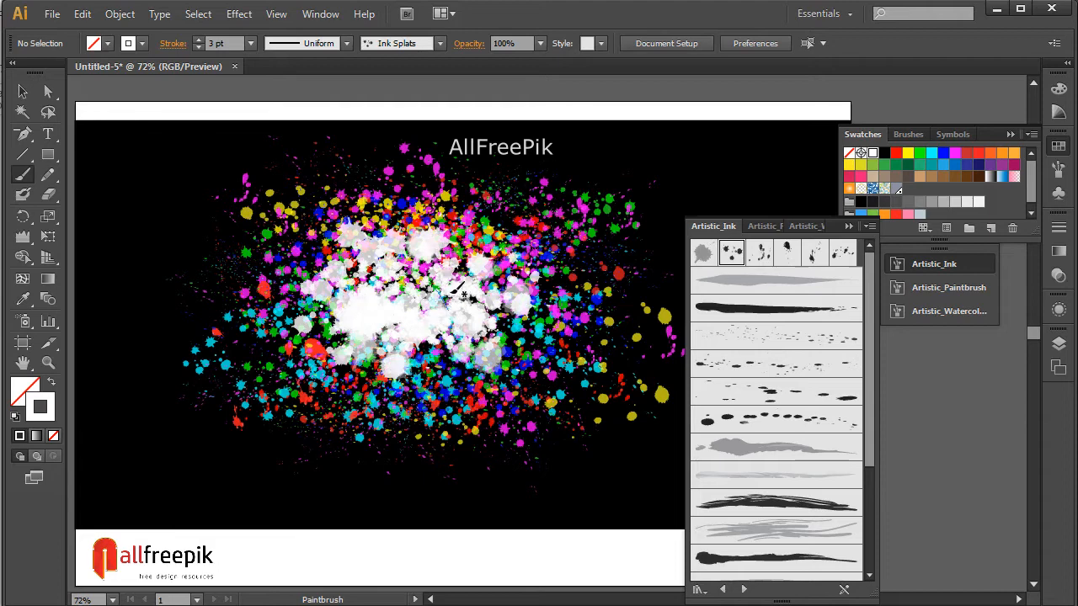
left_click(452, 293)
left_click(456, 295)
mouse_move(462, 291)
left_mouse_down()
mouse_move(457, 335)
mouse_move(449, 323)
left_mouse_up()
Add white Ink Spots over the centre, reaching its upper right edge and the lower left of the splatter.
left_click(758, 251)
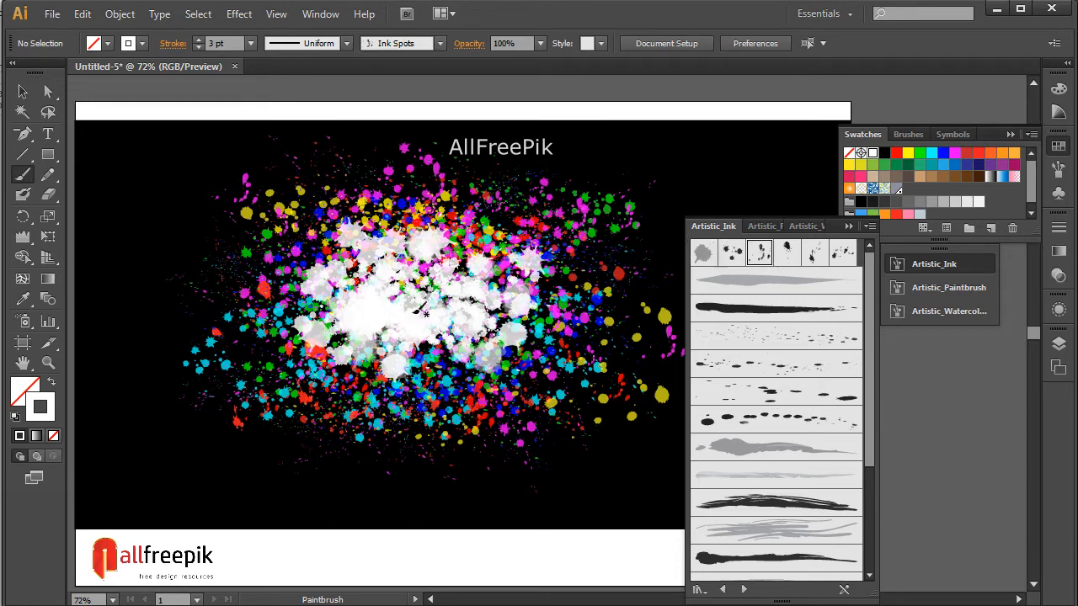
left_click(433, 314)
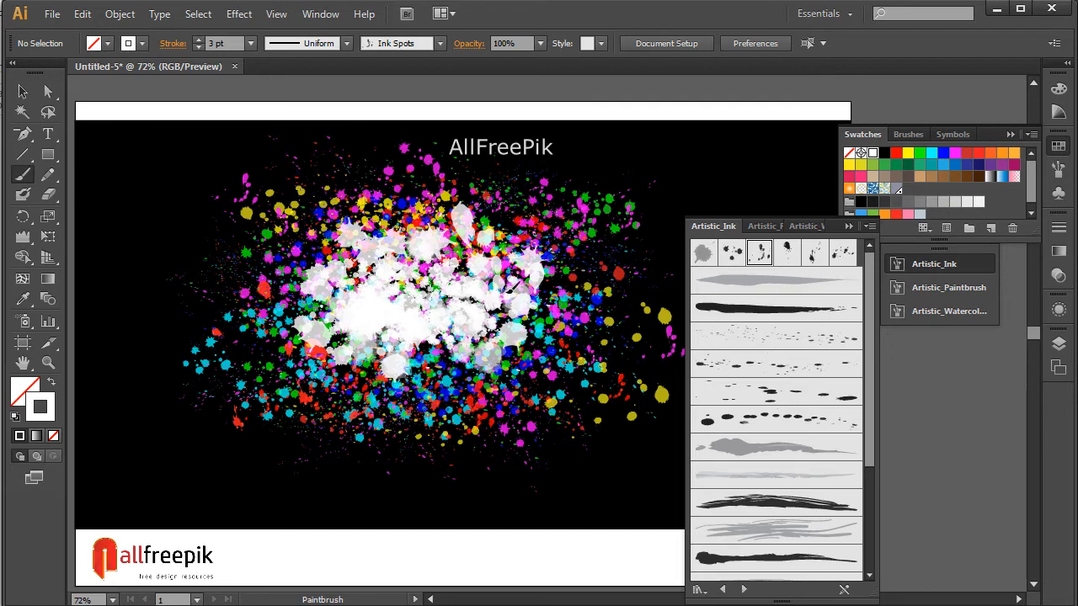
left_click_drag(400, 310, 404, 334)
Fill the upper right part of the white patch and its remaining gaps with white Ink Bomb strokes.
left_click(786, 252)
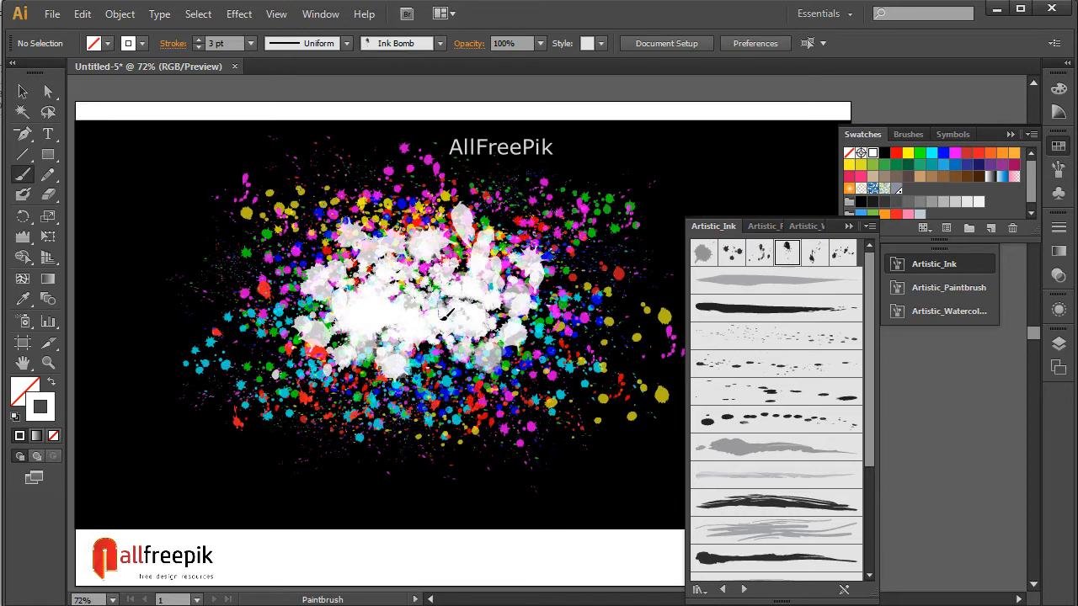
left_click_drag(451, 306, 450, 302)
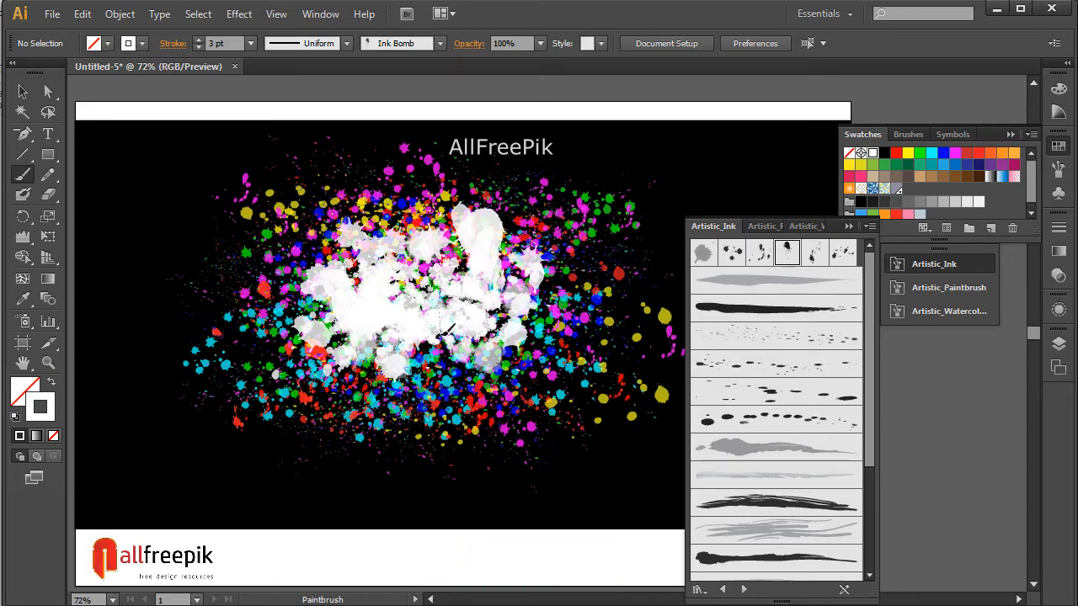
left_click_drag(458, 280, 441, 336)
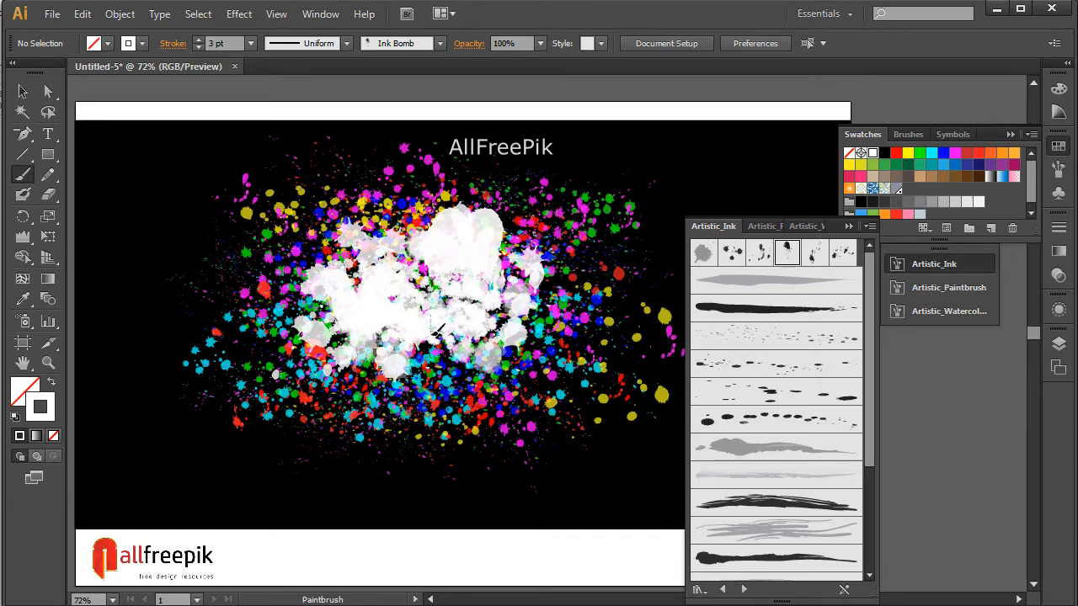
Add white Ink Splash and Ink Spatter 1 marks over the white patch and just below its lower edge.
left_click(814, 252)
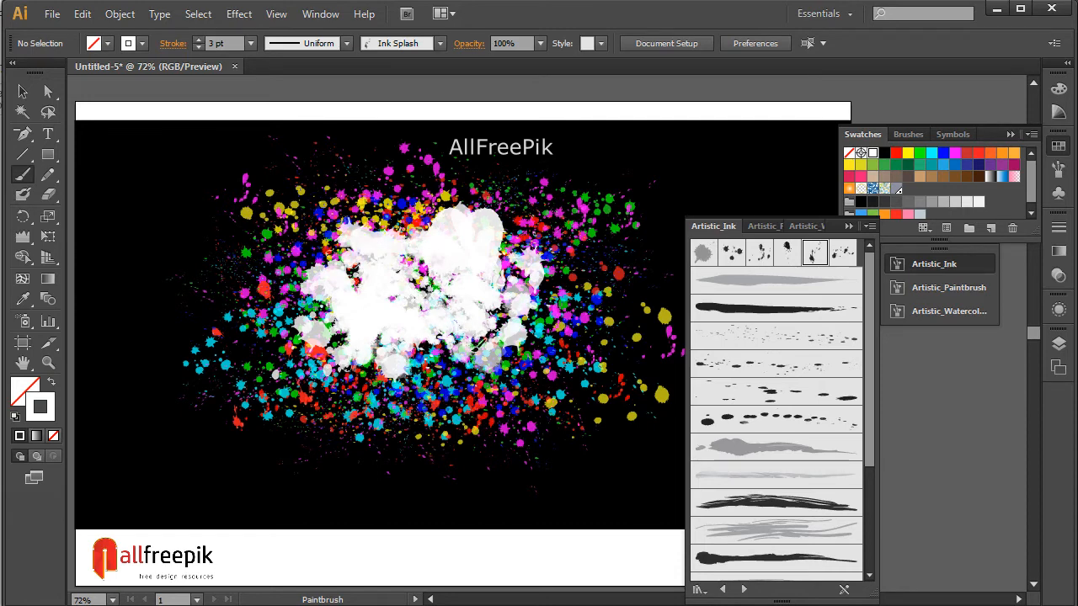
left_click(436, 339)
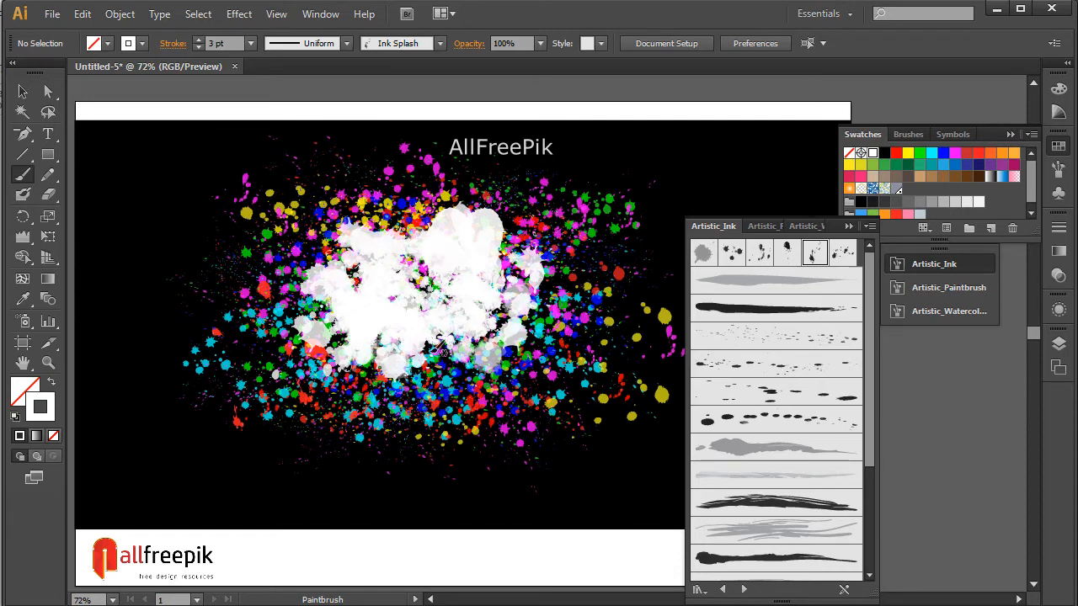
left_click(843, 253)
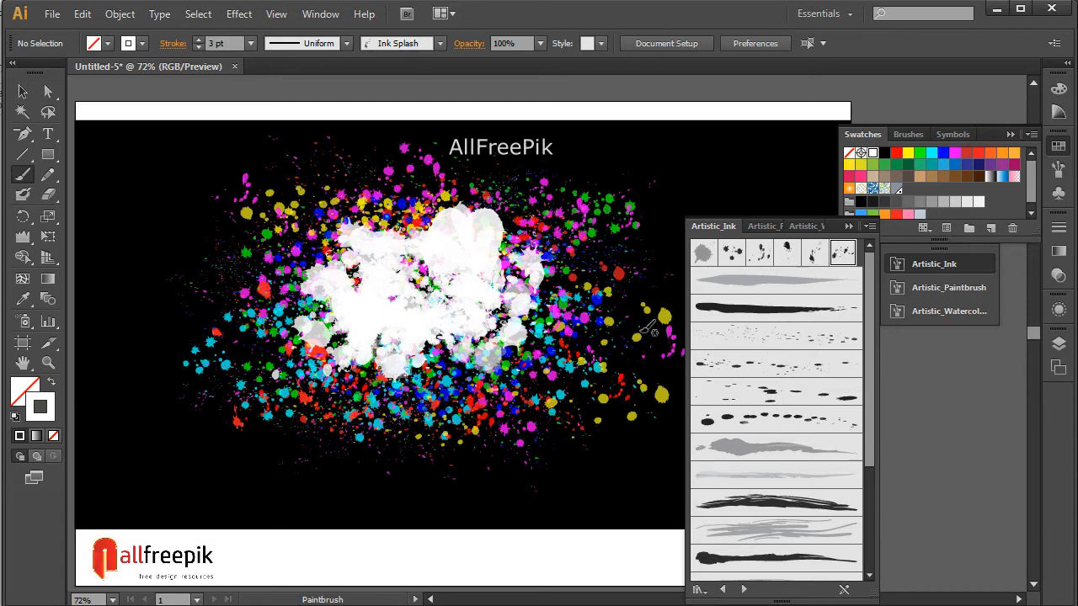
left_click(448, 333)
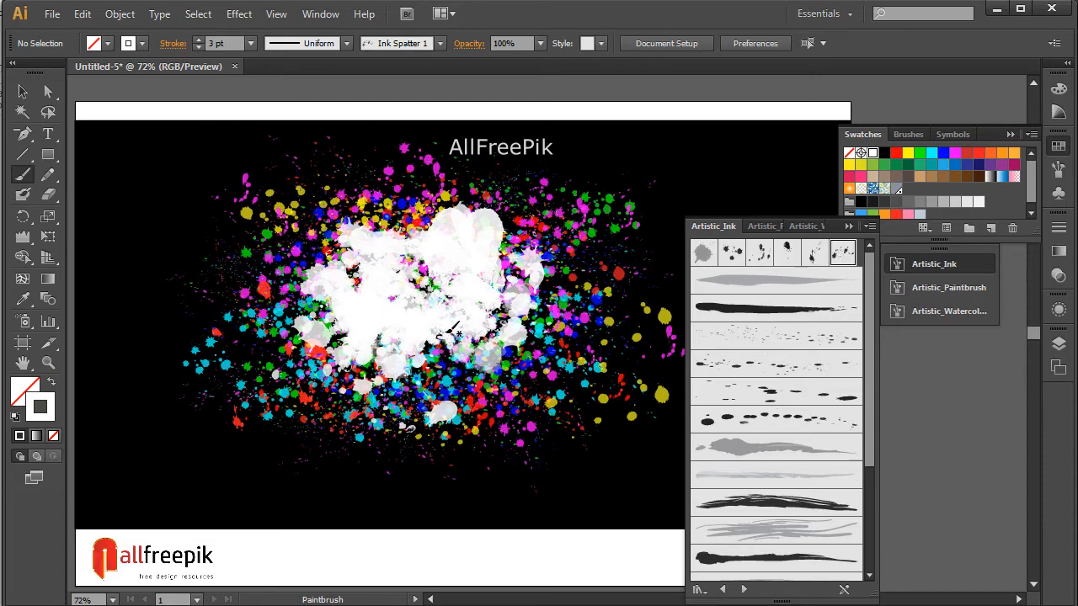
left_click(515, 252)
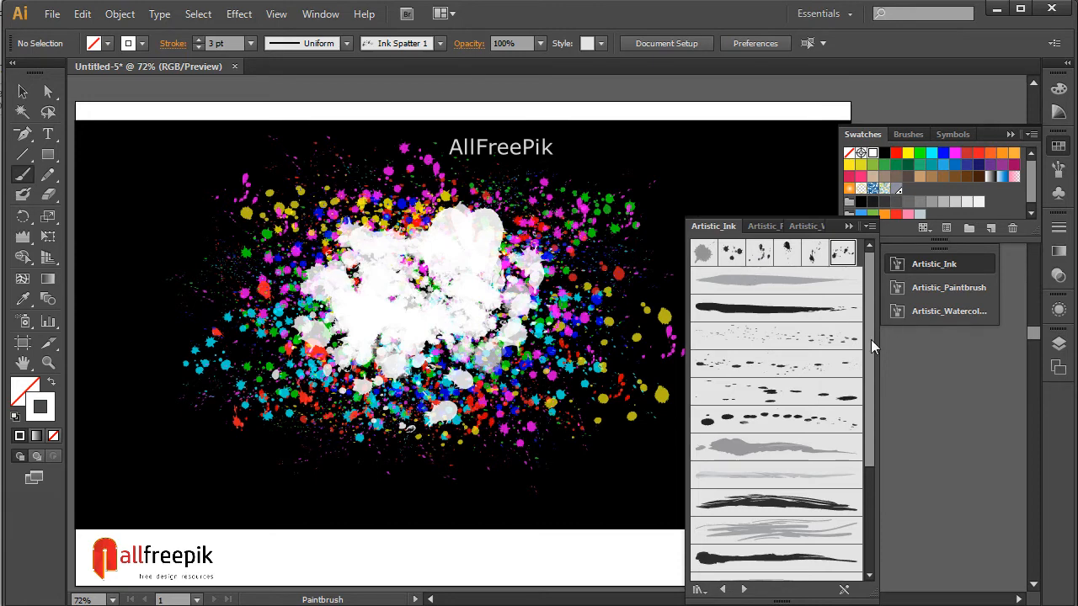
Cover the remaining gaps in the middle of the white patch with a tapered ink stroke and 4 pt dry-bristle ink strokes.
left_click_drag(871, 338, 877, 467)
left_click(777, 534)
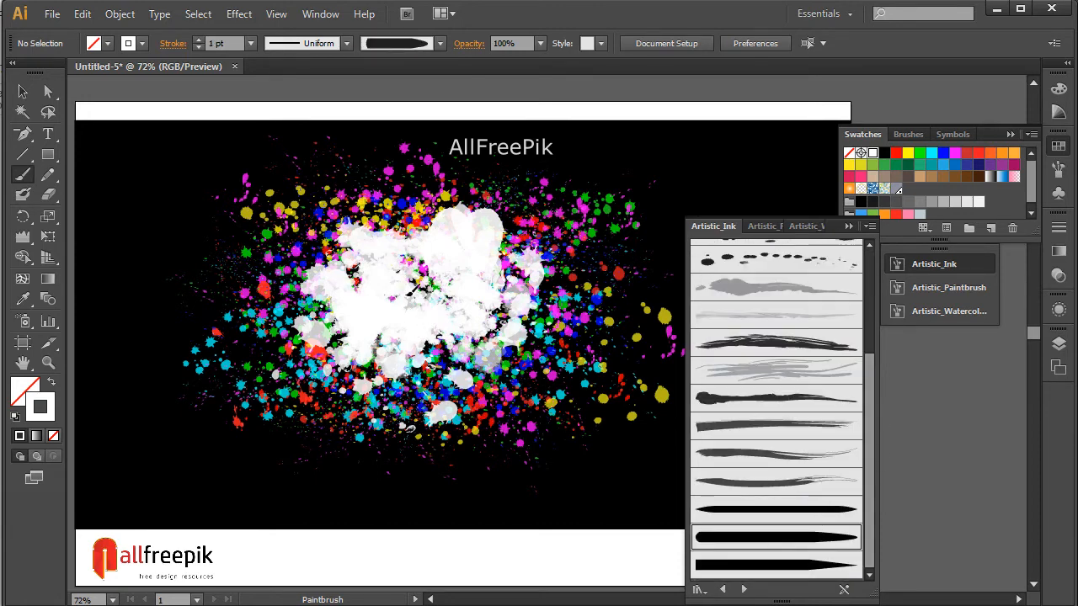
mouse_move(435, 294)
left_mouse_down()
mouse_move(417, 298)
mouse_move(463, 302)
left_mouse_up()
left_click(752, 372)
left_click(761, 344)
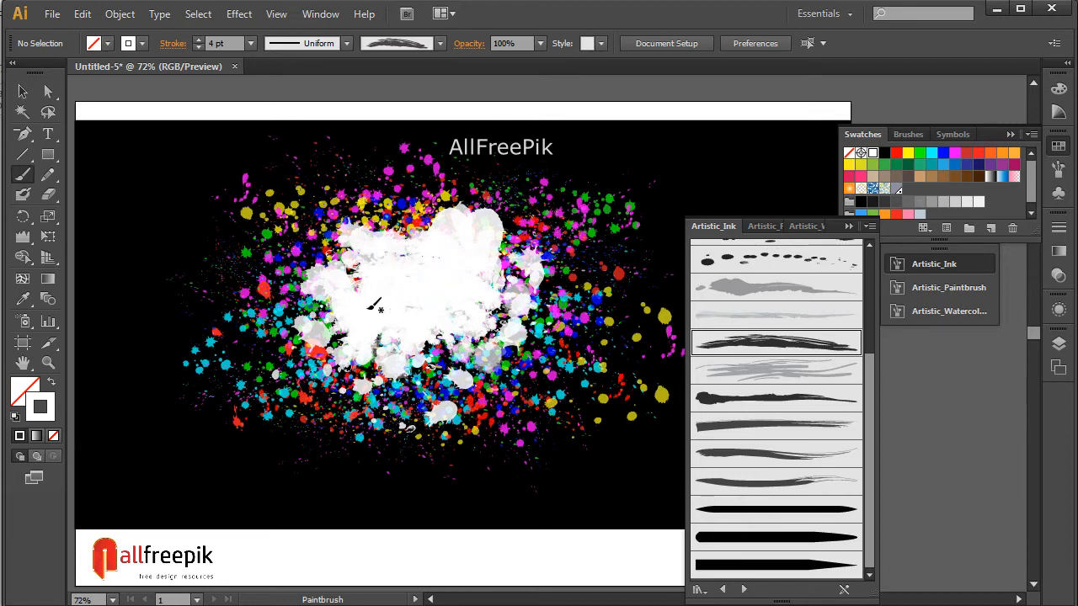
mouse_move(386, 312)
left_mouse_down()
mouse_move(457, 303)
mouse_move(399, 335)
mouse_move(470, 299)
mouse_move(448, 315)
mouse_move(475, 270)
left_mouse_up()
mouse_move(410, 314)
left_mouse_down()
mouse_move(478, 301)
mouse_move(457, 267)
mouse_move(362, 276)
left_mouse_up()
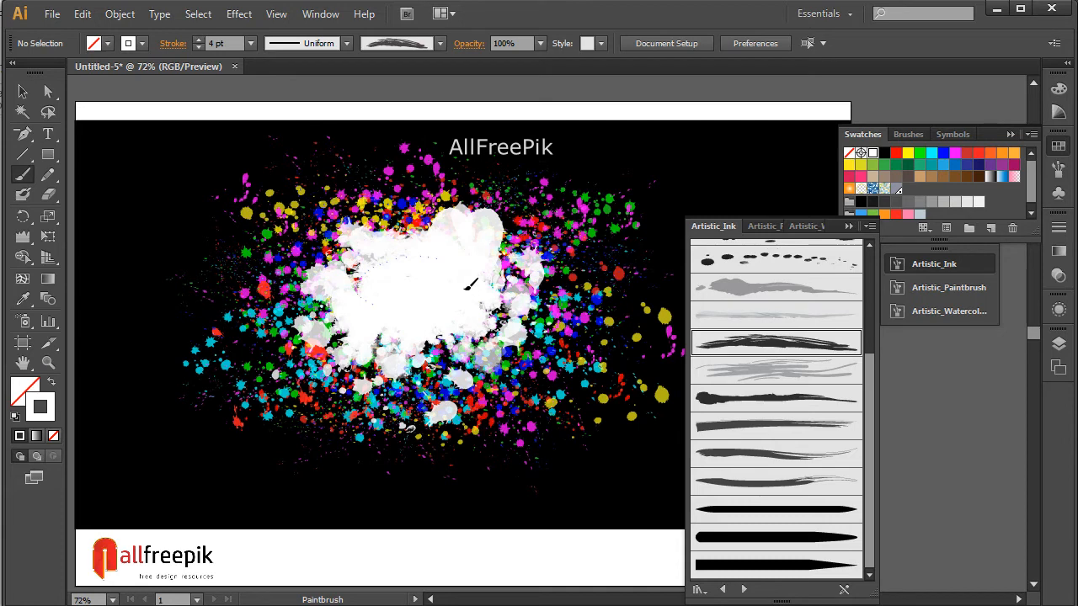
Sweep white 4 pt dry-bristle strokes across the patch and around its lower right edge to round it out.
left_click_drag(452, 264, 393, 266)
mouse_move(471, 291)
left_mouse_down()
mouse_move(386, 262)
mouse_move(345, 324)
mouse_move(416, 330)
mouse_move(480, 283)
mouse_move(442, 338)
left_mouse_up()
mouse_move(489, 266)
left_mouse_down()
mouse_move(489, 309)
mouse_move(425, 352)
mouse_move(480, 270)
mouse_move(454, 372)
mouse_move(480, 302)
mouse_move(436, 329)
left_mouse_up()
left_click_drag(484, 271, 504, 327)
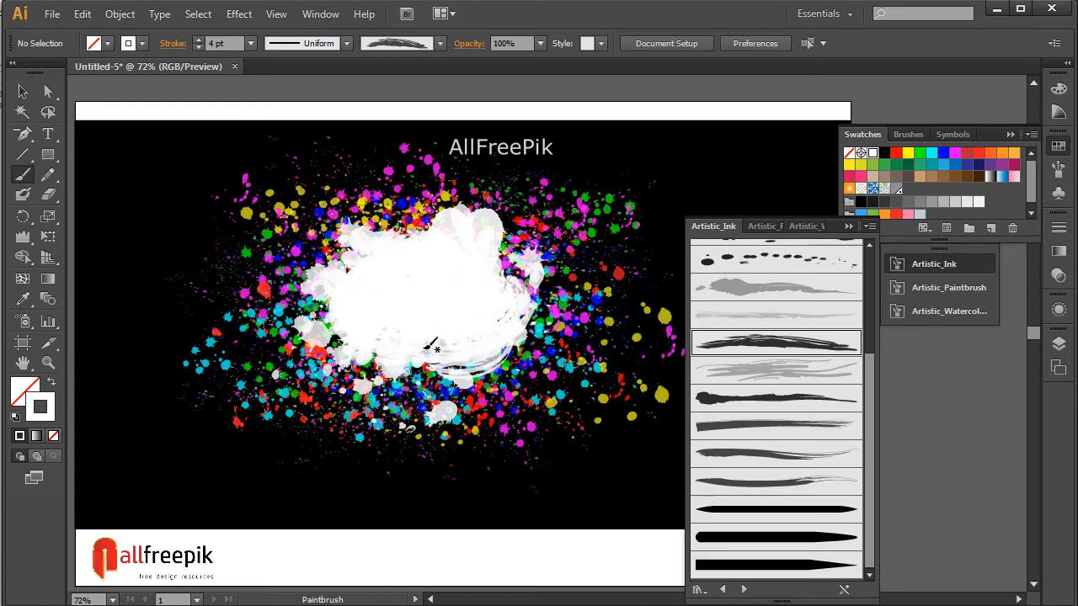
Fill the streaks left in the lower and right parts of the white patch with more dry-bristle strokes.
mouse_move(392, 352)
left_mouse_down()
mouse_move(430, 346)
mouse_move(392, 335)
left_mouse_up()
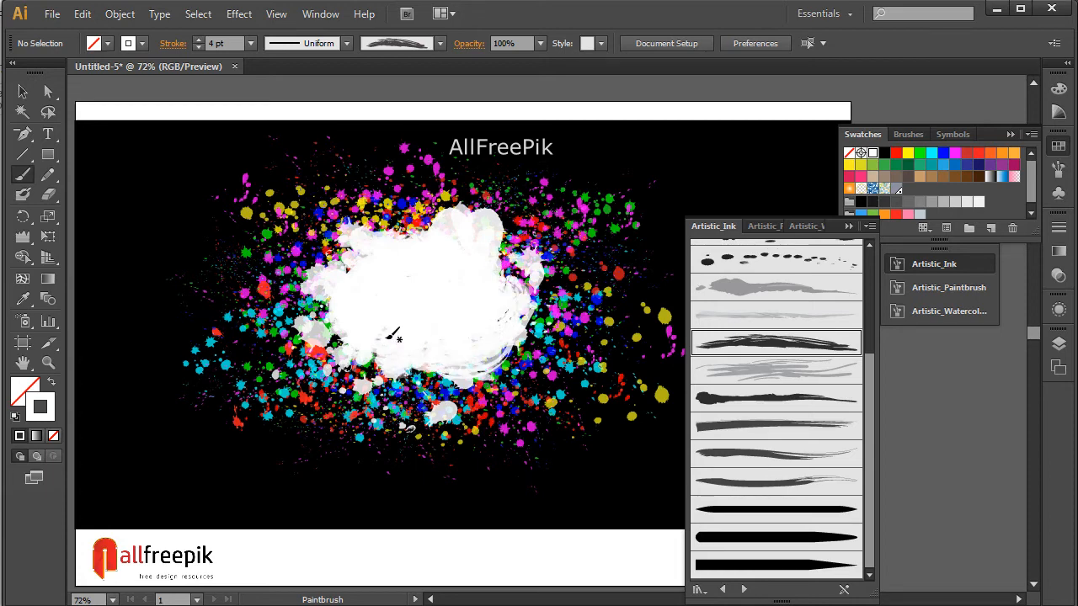
mouse_move(405, 337)
left_mouse_down()
mouse_move(379, 329)
mouse_move(421, 359)
mouse_move(379, 331)
left_mouse_up()
mouse_move(465, 308)
left_mouse_down()
mouse_move(403, 309)
mouse_move(520, 293)
left_mouse_up()
mouse_move(468, 316)
left_mouse_down()
mouse_move(499, 303)
mouse_move(476, 297)
mouse_move(524, 281)
left_mouse_up()
left_click_drag(430, 298, 505, 276)
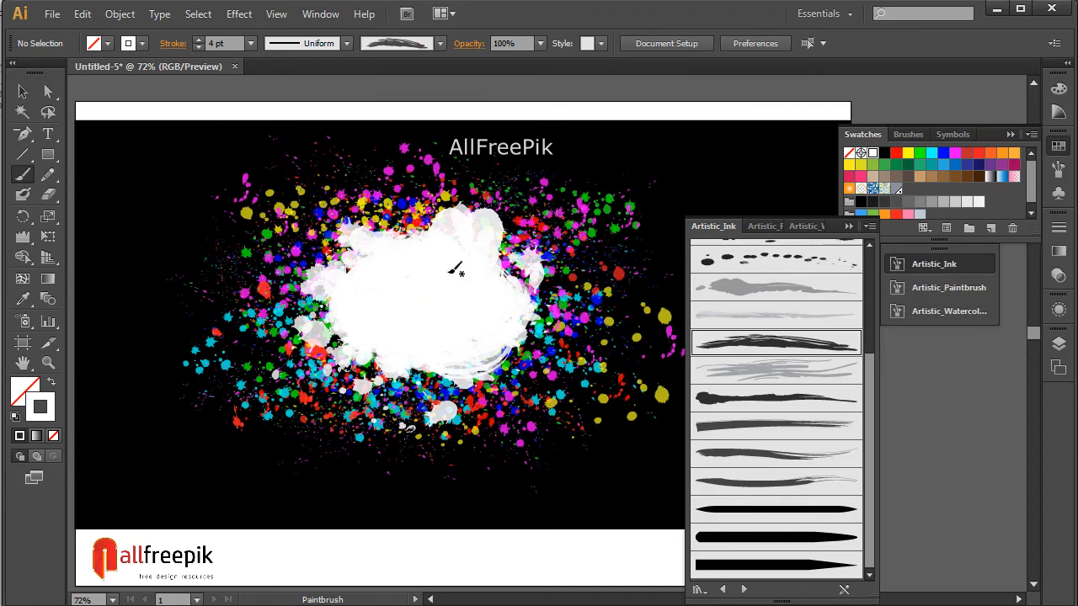
left_click(23, 92)
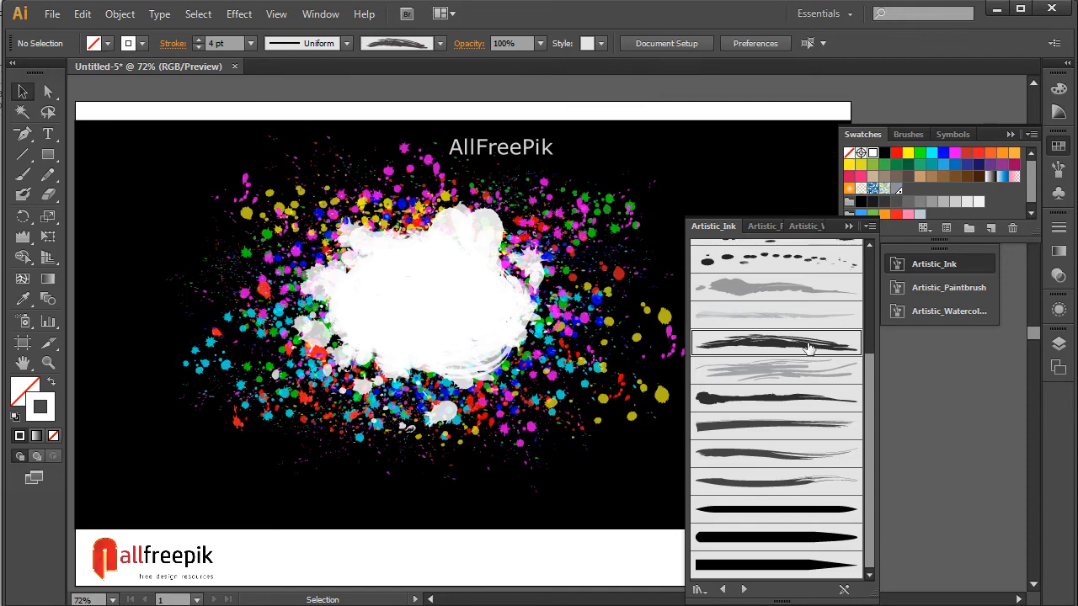
Paint 4 pt strokes with the translucent blotted ink brush along the patch's lower edge, out to its lower left and upper left, and over its upper part.
left_click(757, 291)
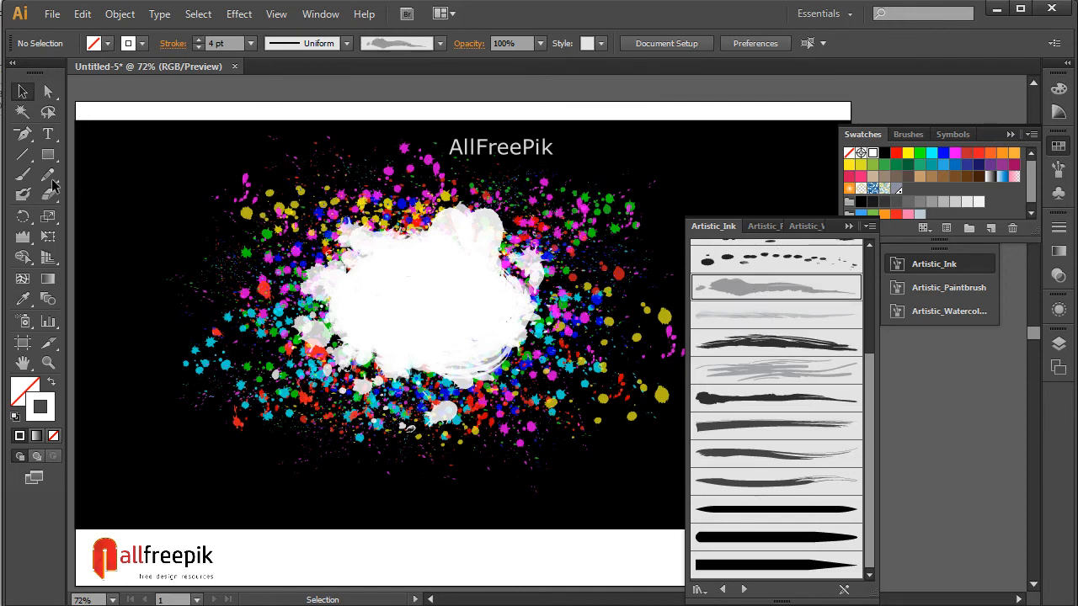
left_click(23, 174)
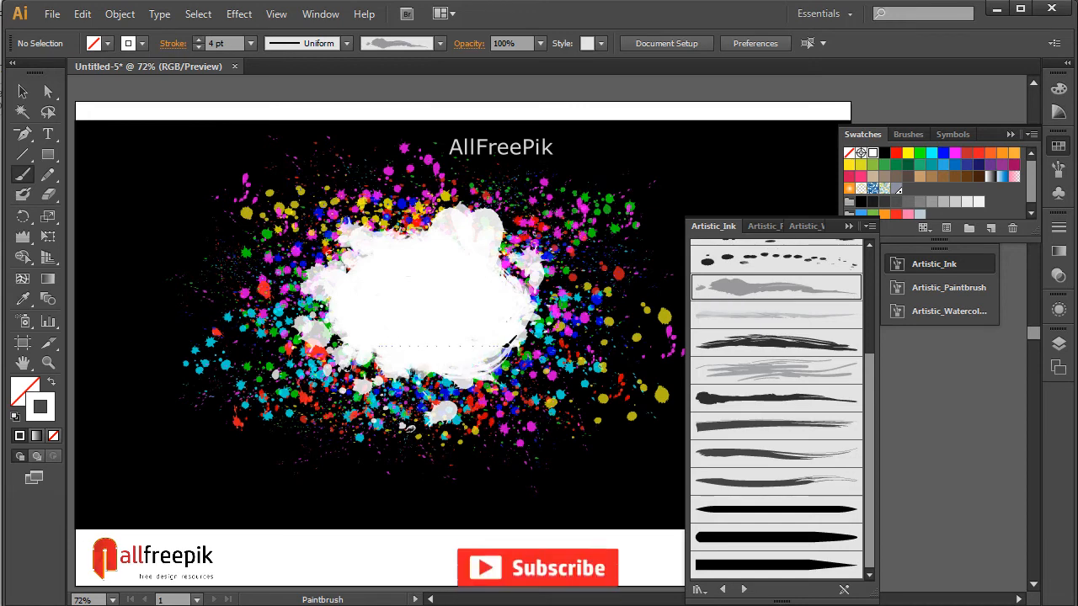
left_click_drag(379, 334, 530, 355)
left_click_drag(398, 353, 531, 355)
mouse_move(355, 330)
left_mouse_down()
mouse_move(537, 325)
mouse_move(432, 310)
mouse_move(403, 319)
mouse_move(561, 320)
mouse_move(410, 327)
mouse_move(432, 326)
mouse_move(301, 352)
left_mouse_up()
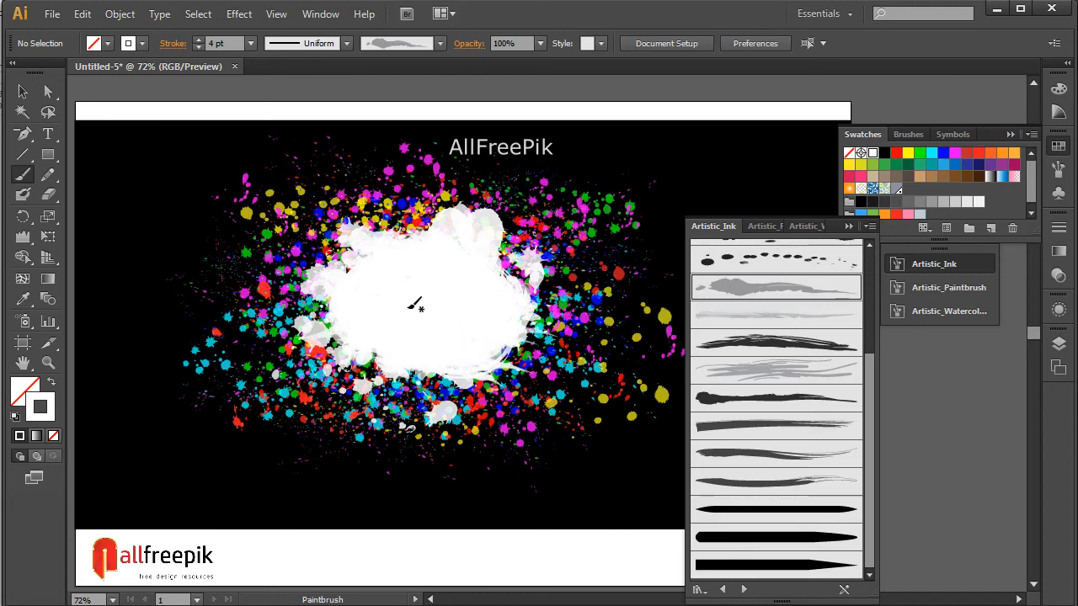
left_click_drag(375, 301, 286, 261)
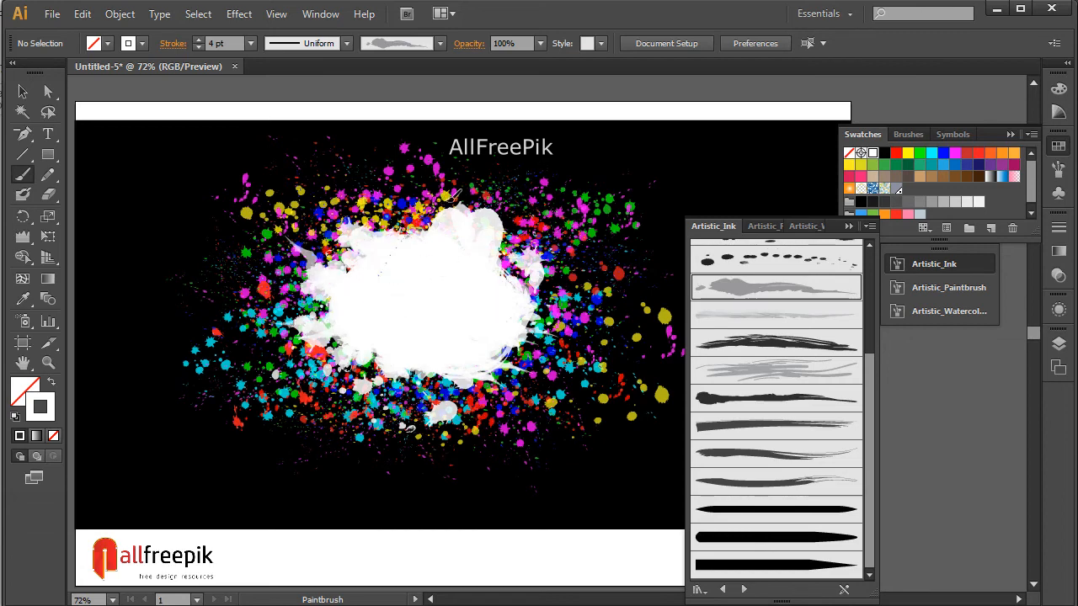
mouse_move(446, 250)
left_mouse_down()
mouse_move(412, 208)
mouse_move(427, 270)
mouse_move(404, 220)
mouse_move(466, 289)
left_mouse_up()
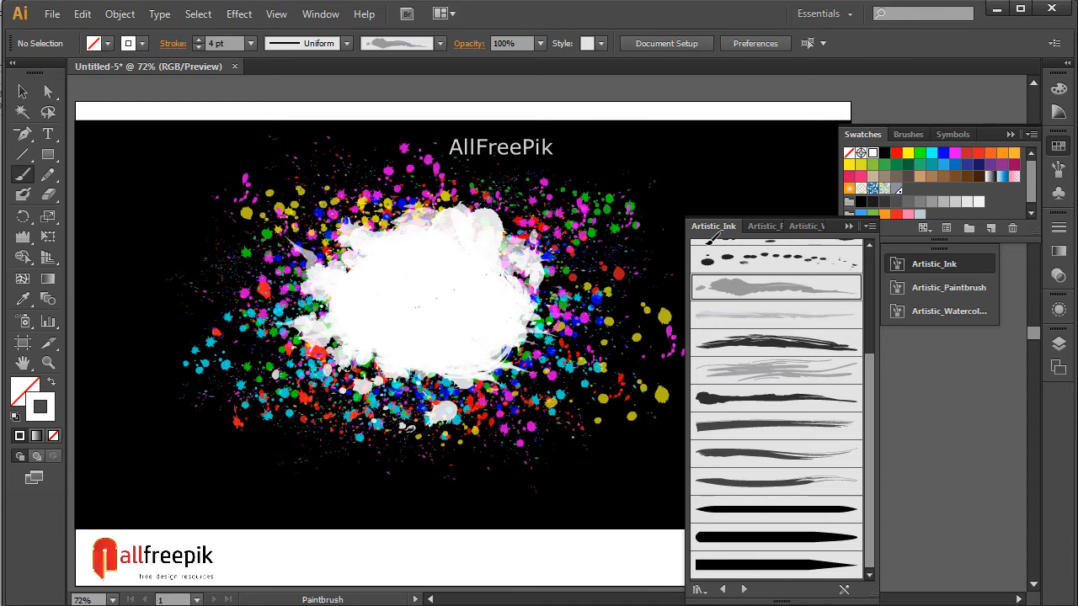
left_click(23, 91)
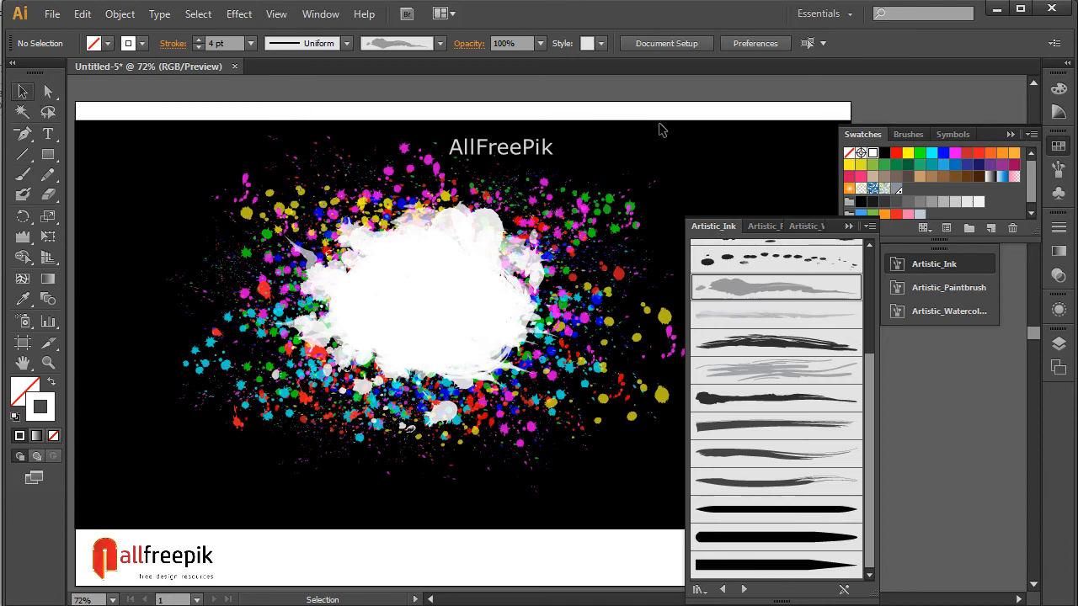
Put away the swatches and floating brush libraries, and enlarge the view of the whole splatter to inspect the finished artwork.
left_click(853, 222)
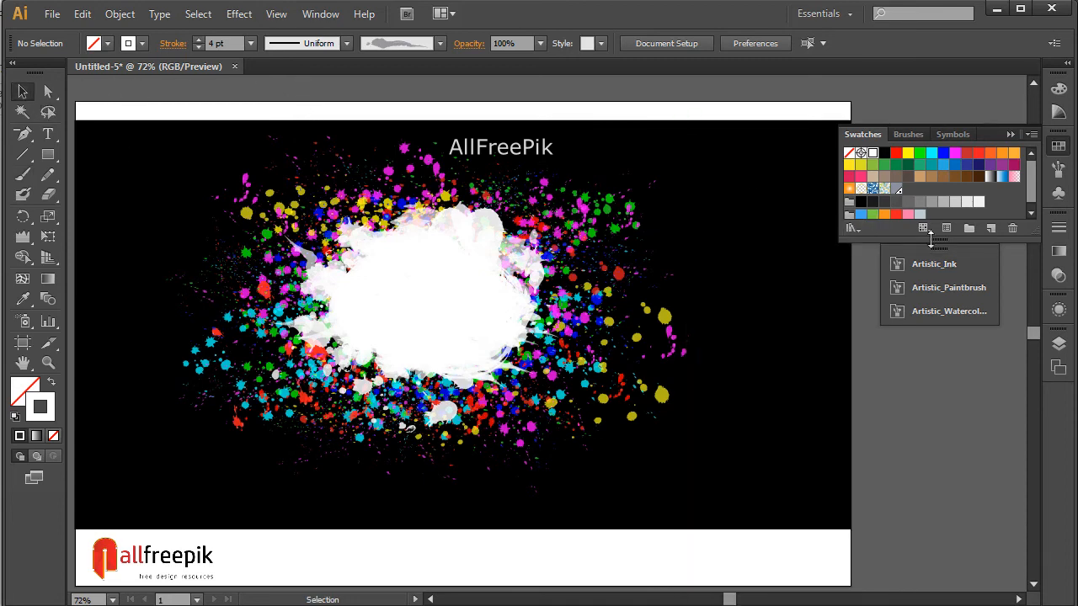
left_click(1011, 134)
key("space")
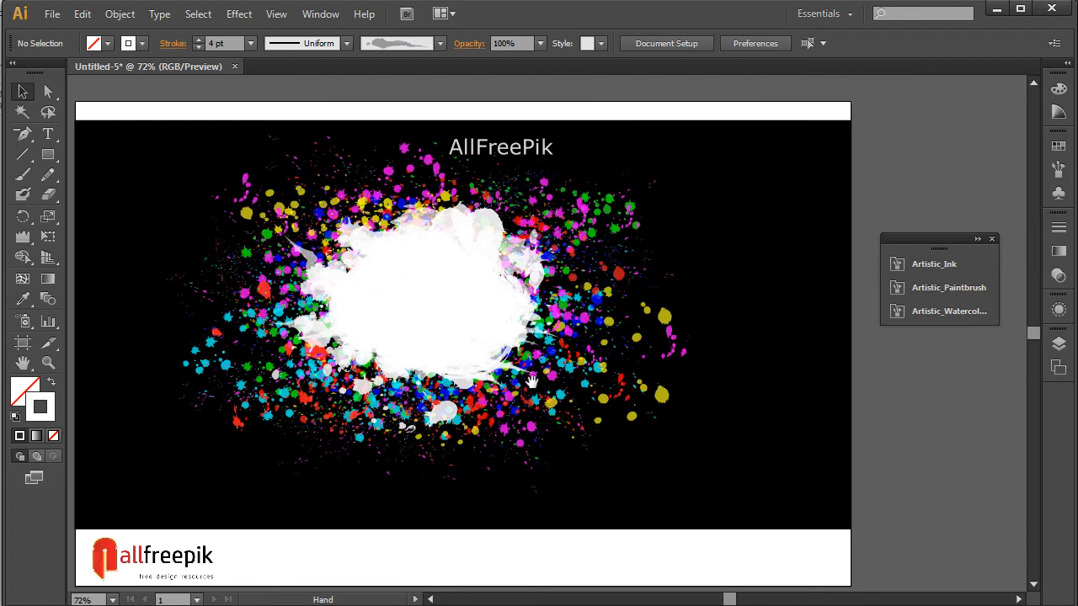
left_click_drag(580, 381, 604, 386)
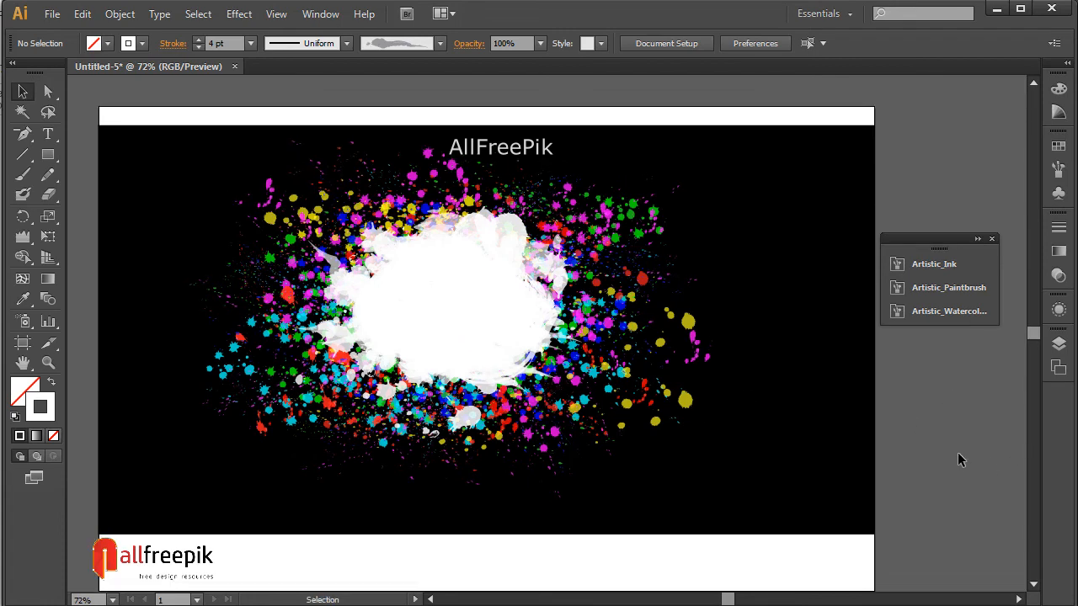
key("ctrl+space")
left_click_drag(158, 155, 788, 483)
key("space")
left_click_drag(852, 466, 847, 476)
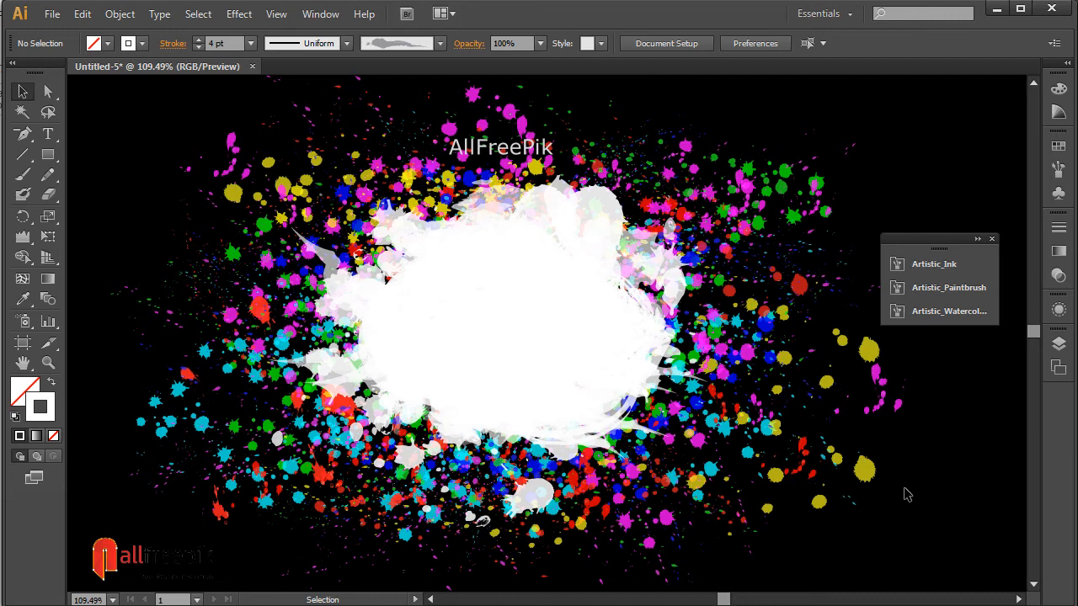
left_click(990, 239)
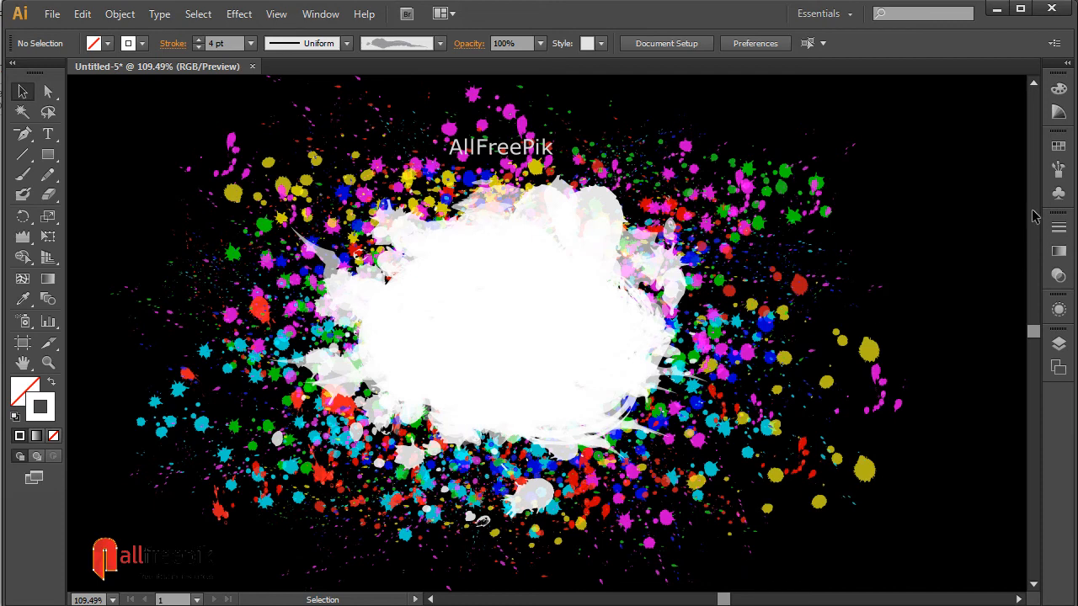